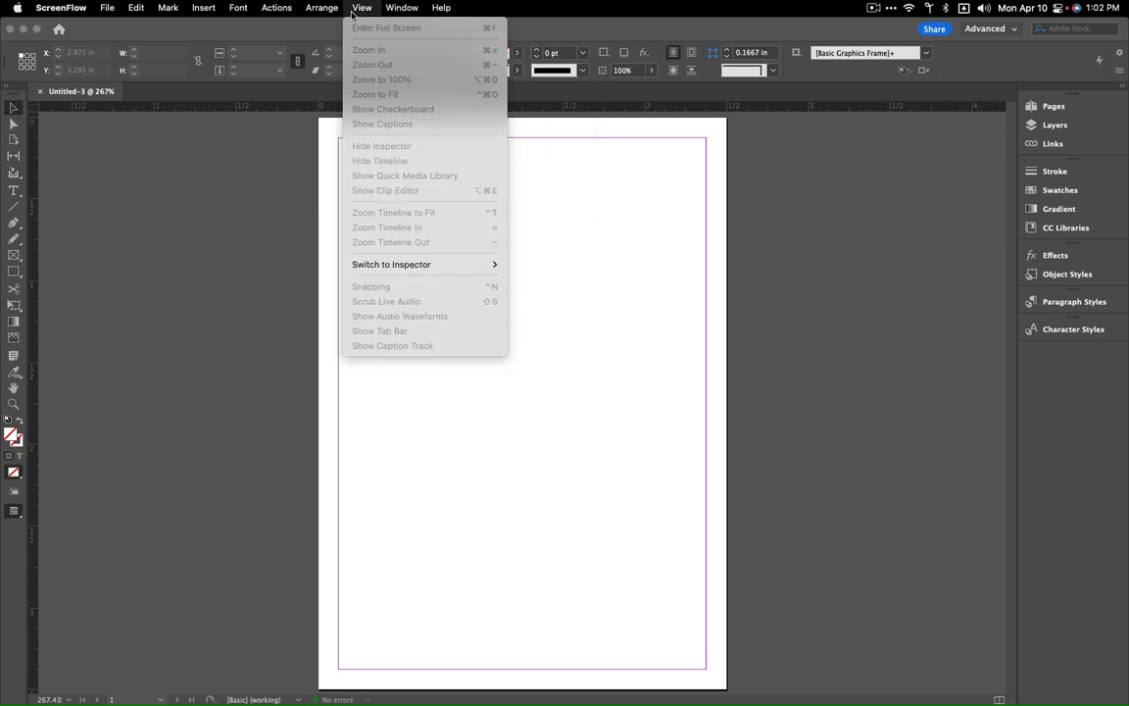
{"action": "left_click", "coordinate": [199, 242]}
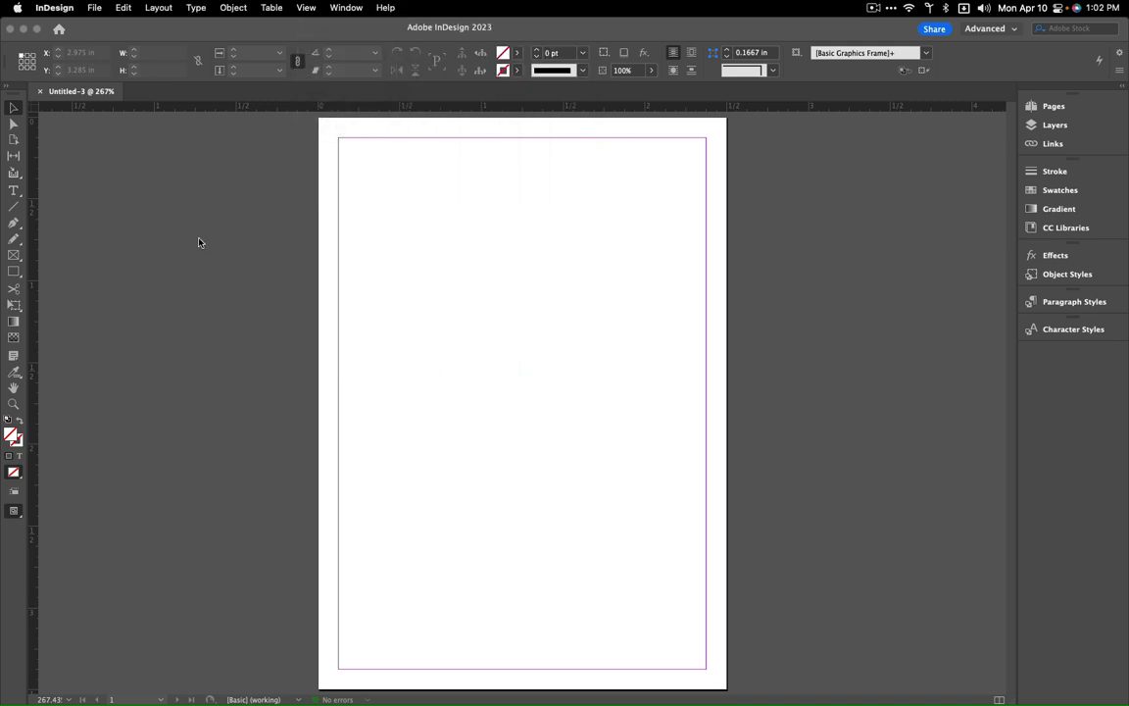
{"action": "left_click", "coordinate": [307, 8]}
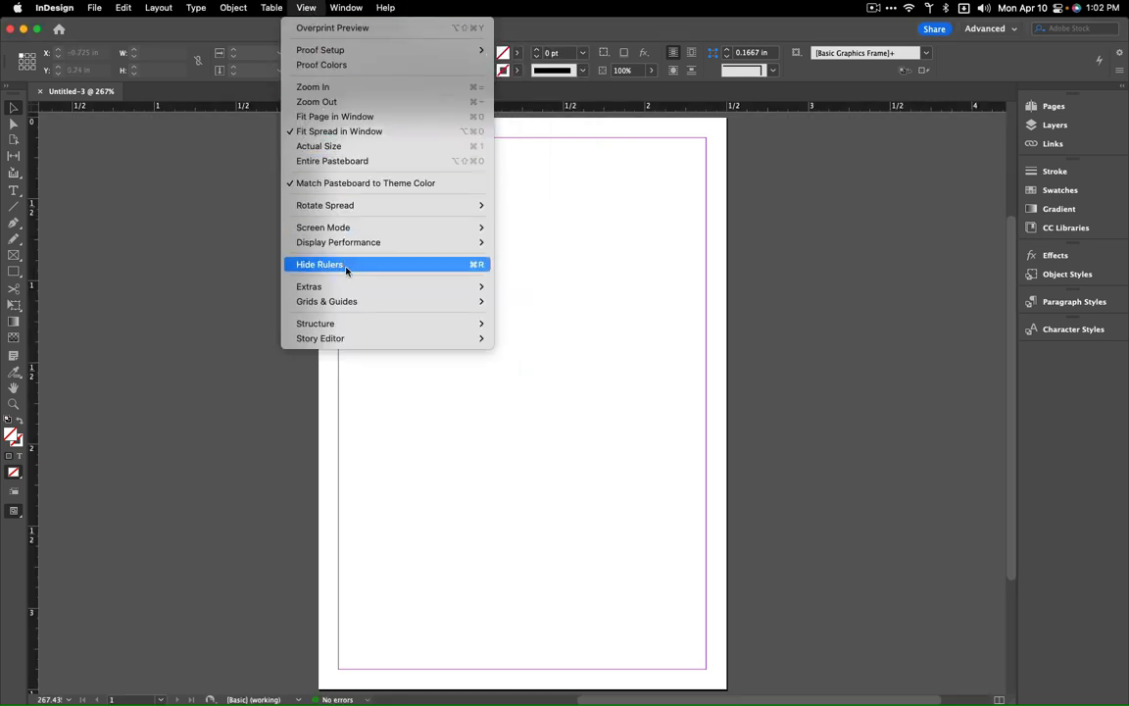
{"action": "mouse_move", "coordinate": [459, 303]}
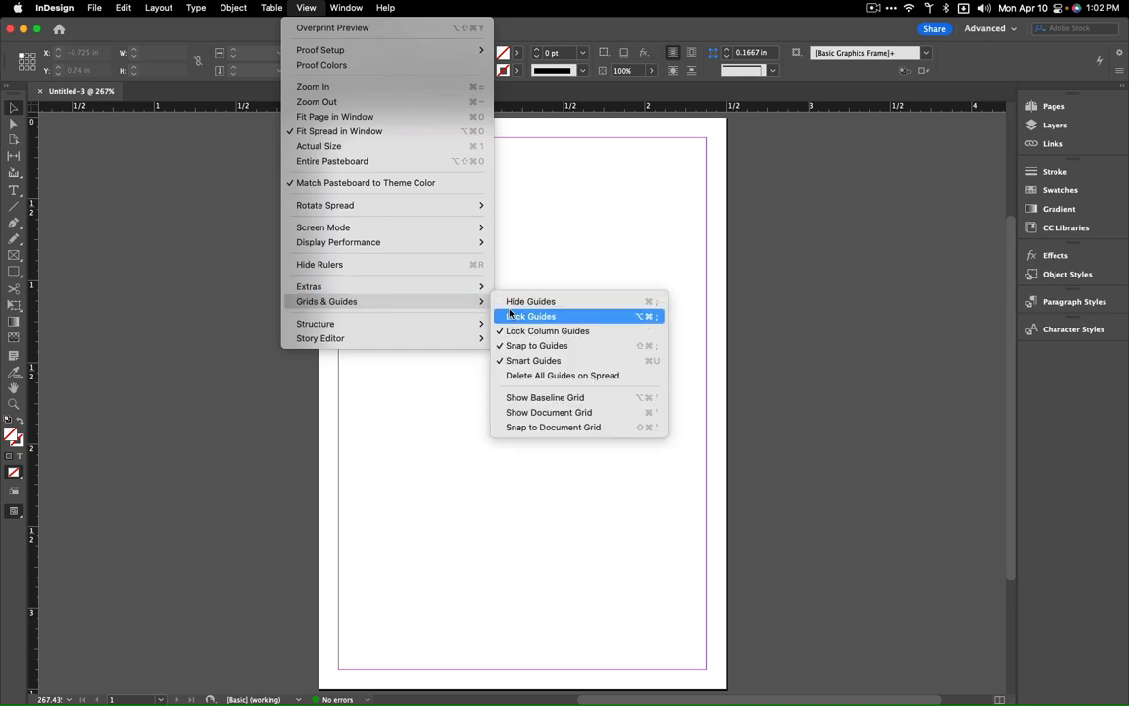
{"action": "left_click", "coordinate": [298, 394]}
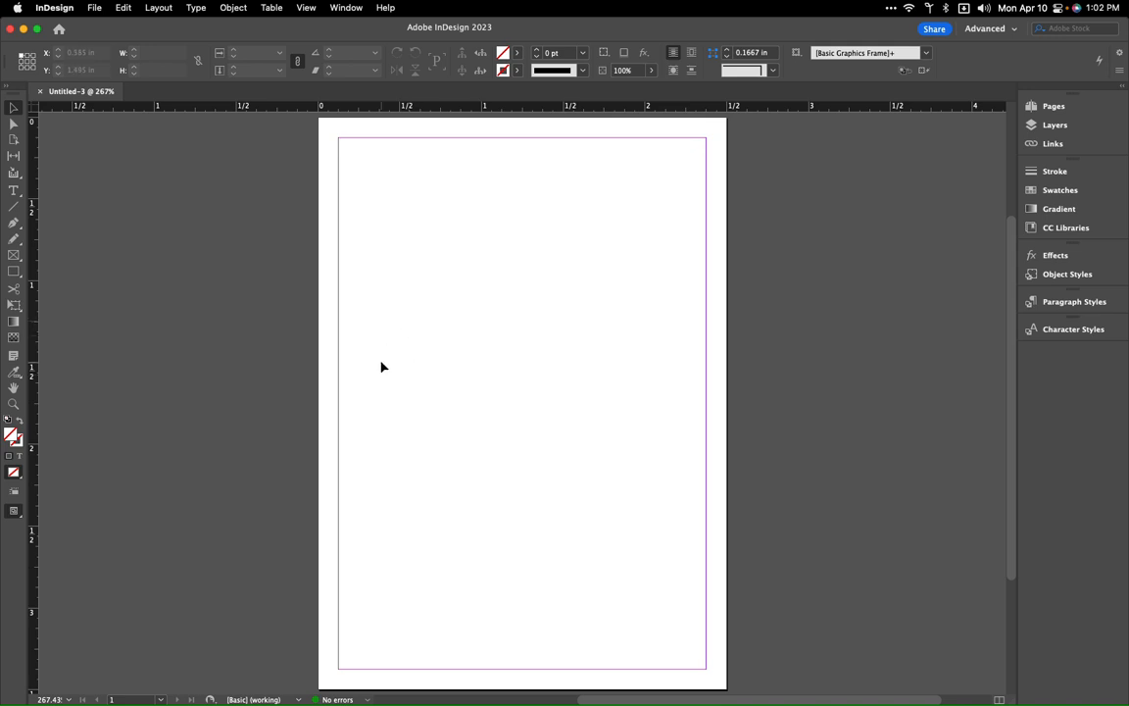
Step: Create a text frame that fills the area inside the page margins and set its font size to 8 pt
{"action": "left_click", "coordinate": [14, 191]}
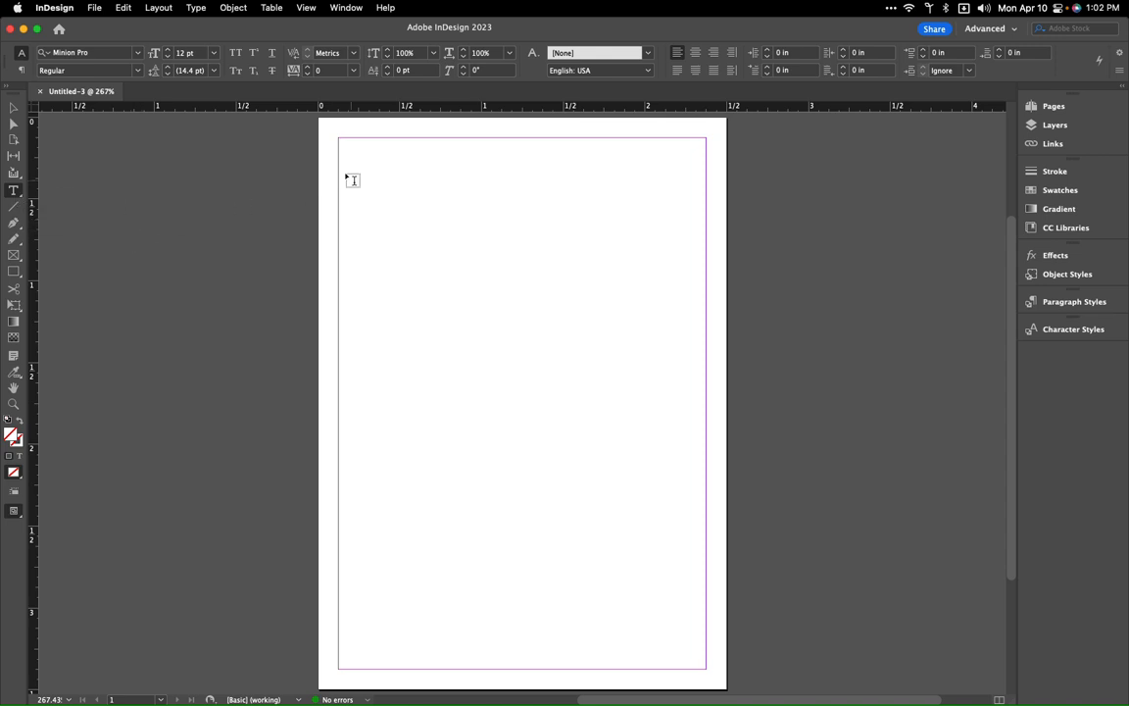
{"action": "left_click_drag", "start_coordinate": [339, 138], "coordinate": [706, 667]}
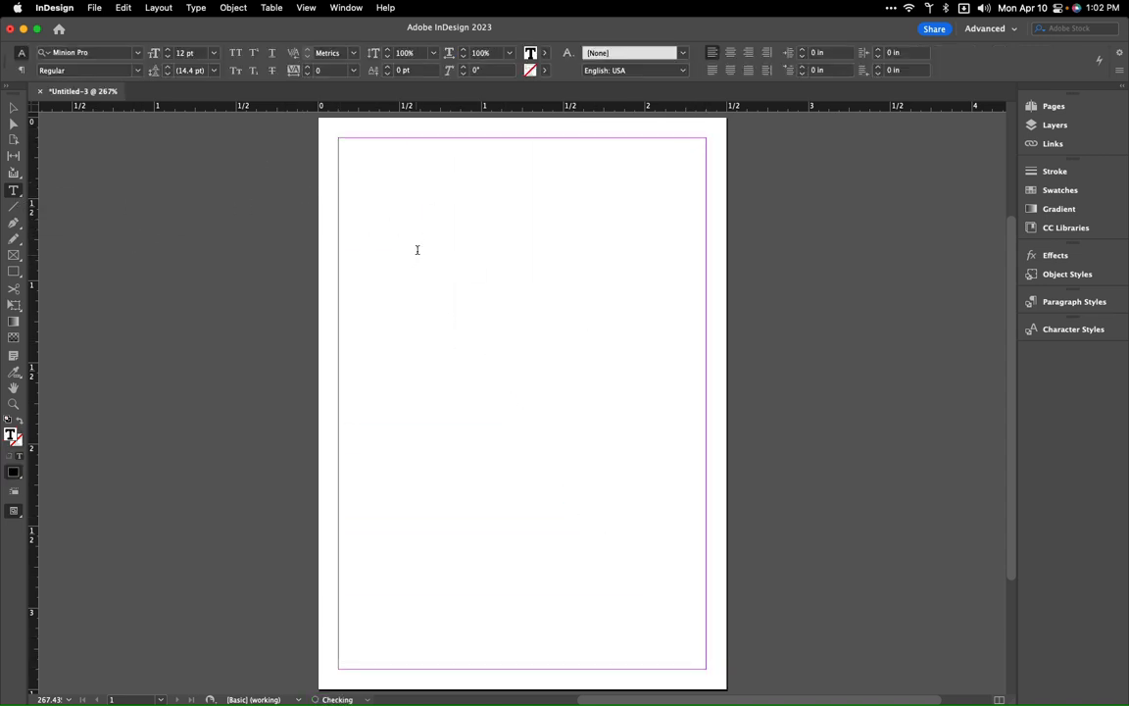
{"action": "left_click", "coordinate": [169, 57]}
{"action": "left_click", "coordinate": [168, 57]}
{"action": "left_click", "coordinate": [168, 57]}
{"action": "left_click", "coordinate": [169, 57]}
Step: Fill the text frame with placeholder text
{"action": "left_click", "coordinate": [159, 8]}
{"action": "mouse_move", "coordinate": [196, 8]}
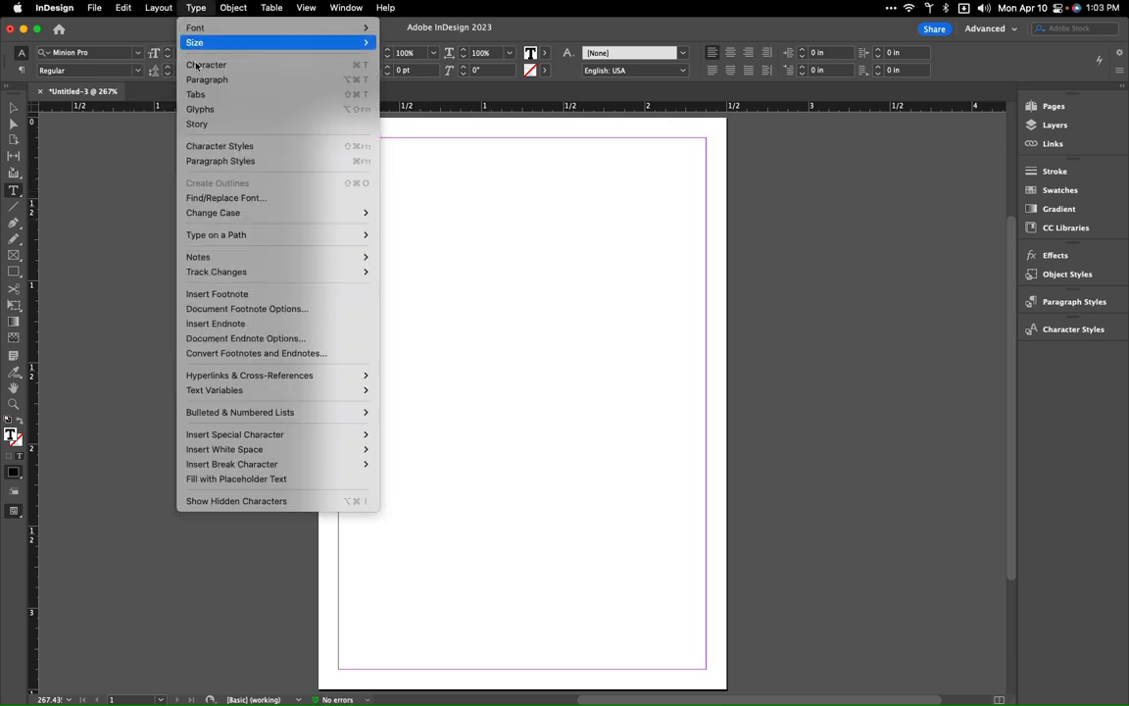
{"action": "left_click", "coordinate": [284, 479]}
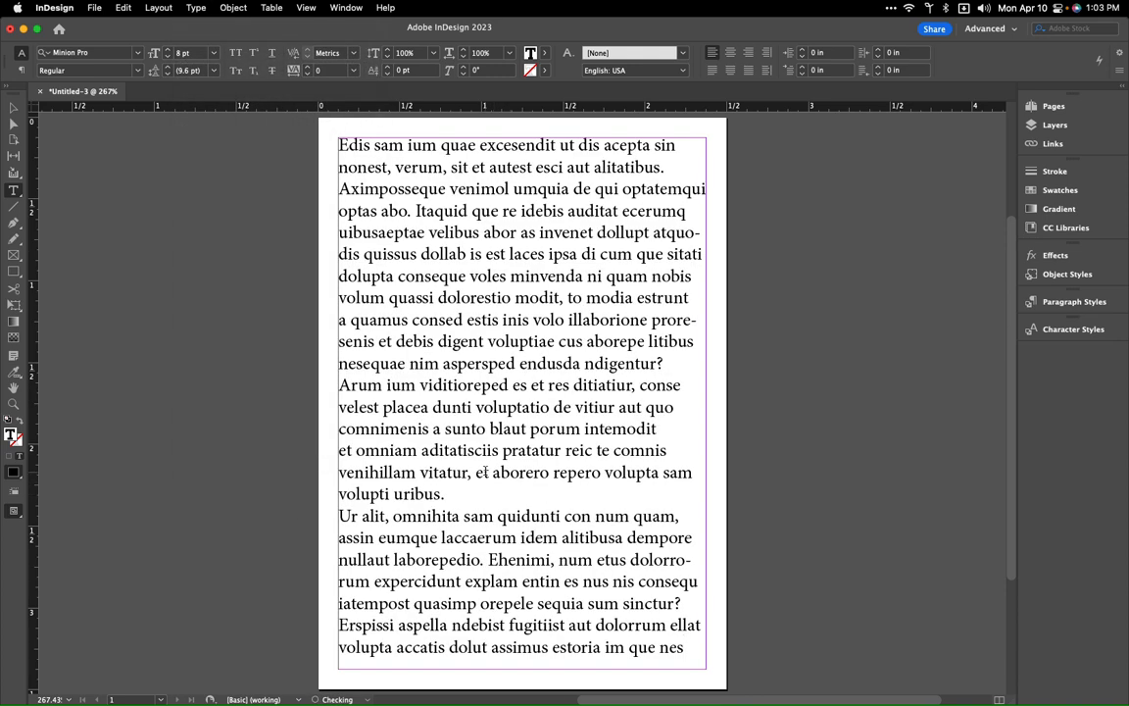
Step: Set all the placeholder text in the Helvetica Neue Regular font
{"action": "key", "text": "super+a"}
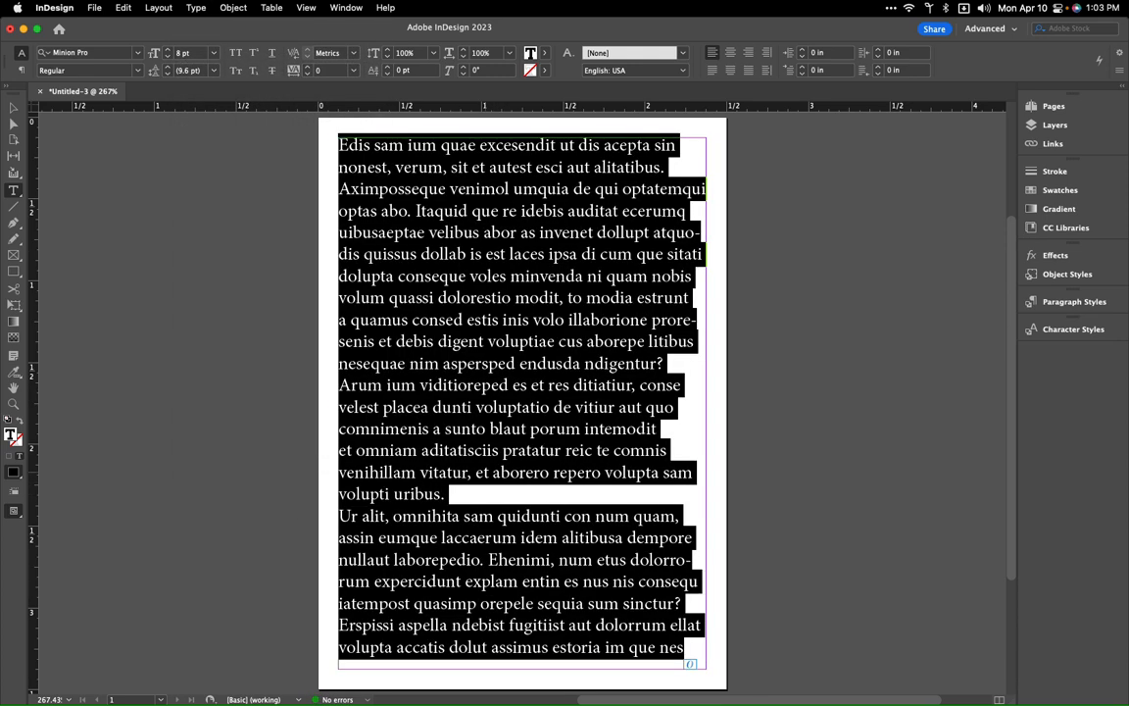
{"action": "left_click", "coordinate": [119, 52]}
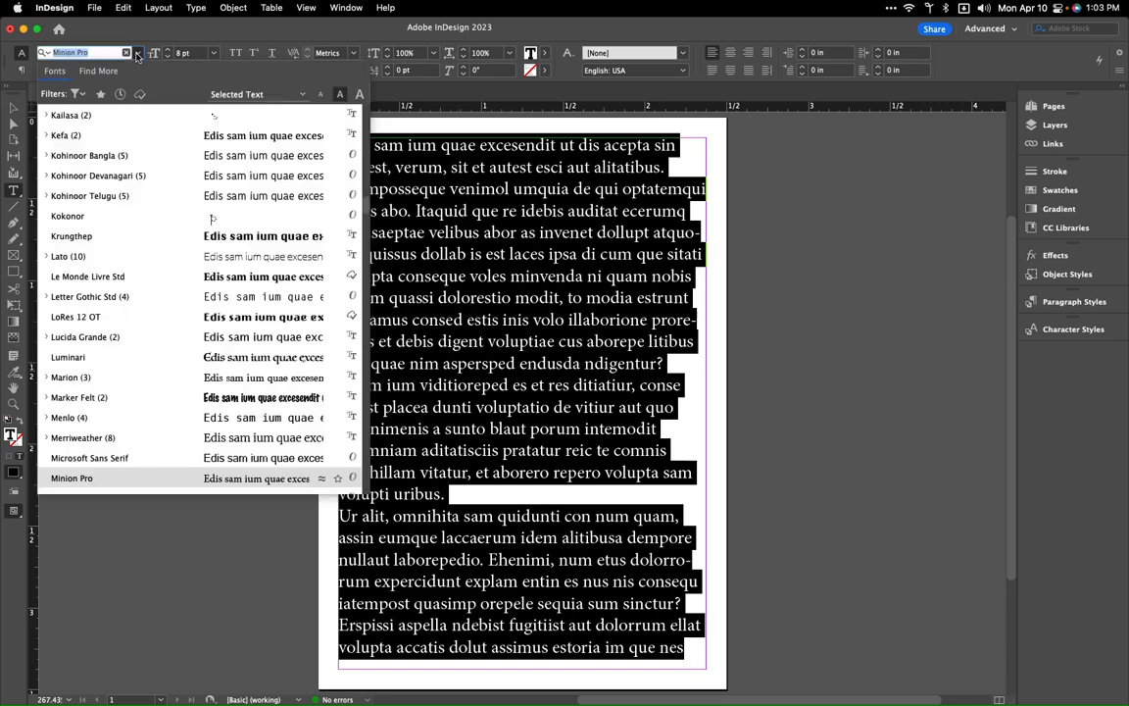
{"action": "scroll", "coordinate": [132, 197], "scroll_direction": "up", "scroll_amount": 15}
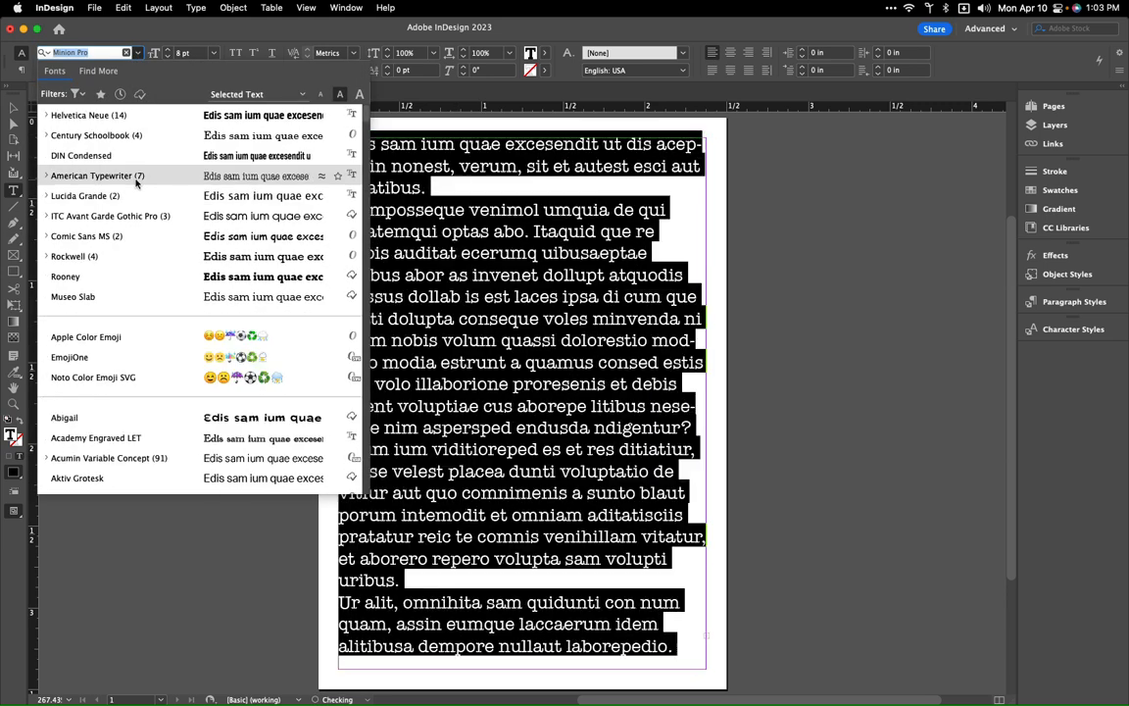
{"action": "left_click", "coordinate": [45, 115]}
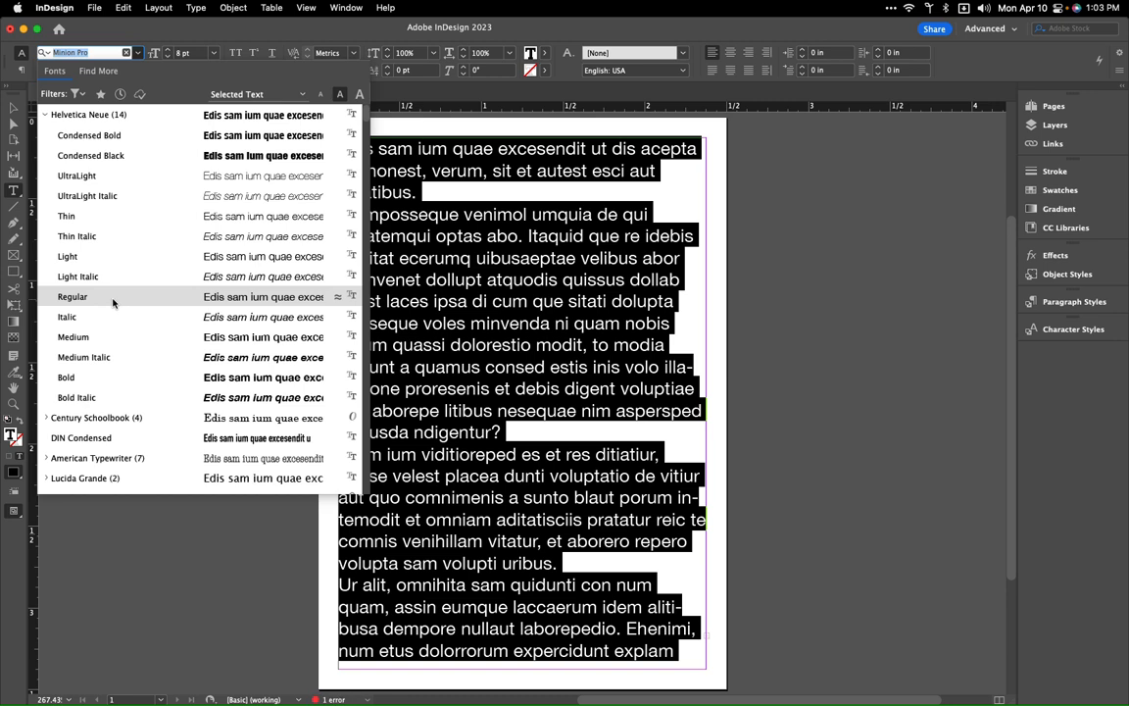
{"action": "left_click", "coordinate": [113, 302]}
{"action": "left_click", "coordinate": [476, 279]}
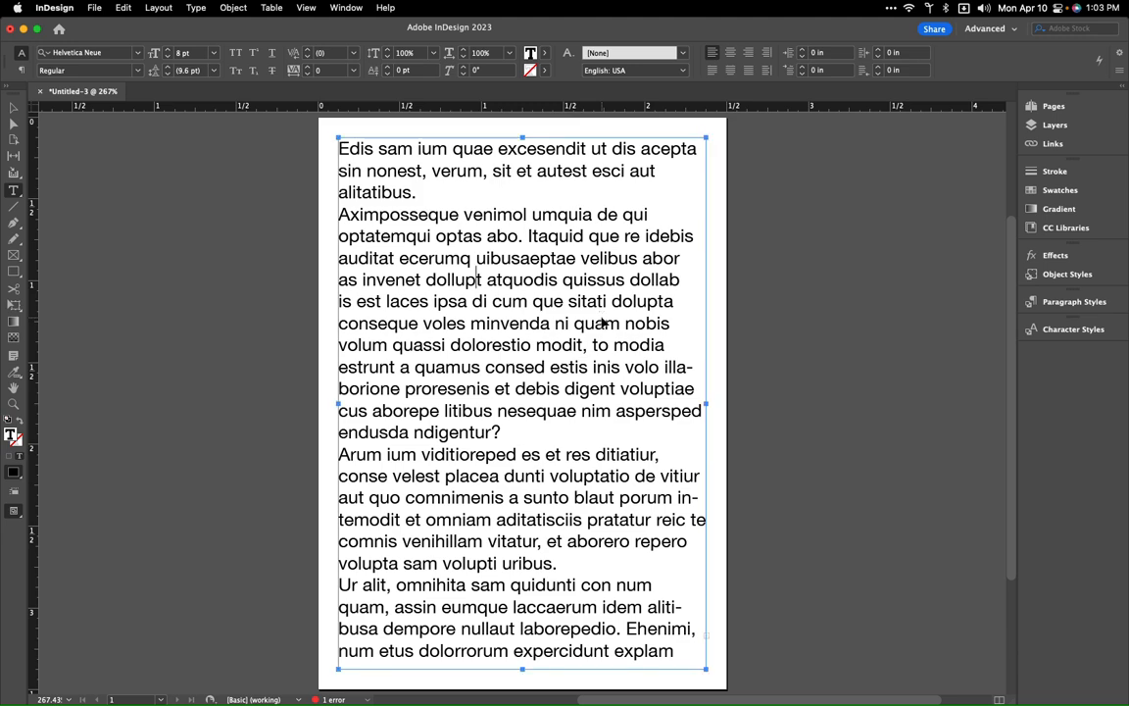
Step: Set the font size of all the text in the frame to 9 pt
{"action": "key", "text": "super+minus"}
{"action": "key", "text": "super+minus"}
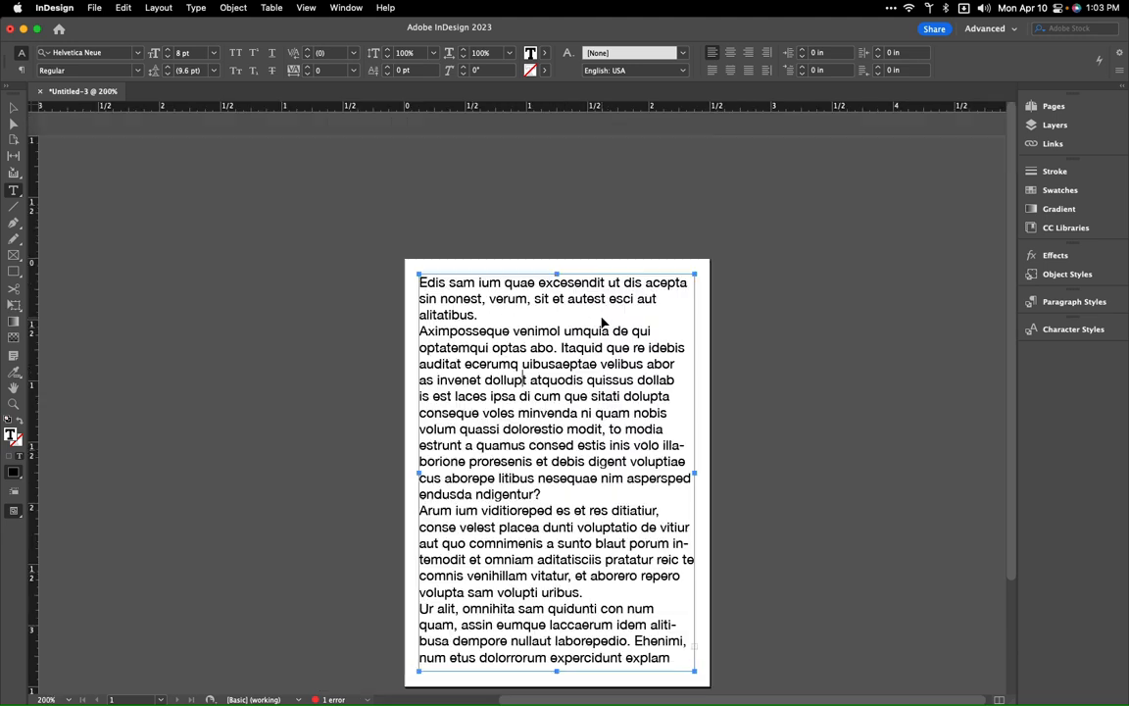
{"action": "key", "text": "super+equal"}
{"action": "key", "text": "super+equal"}
{"action": "key", "text": "super+equal"}
{"action": "left_click", "coordinate": [179, 54]}
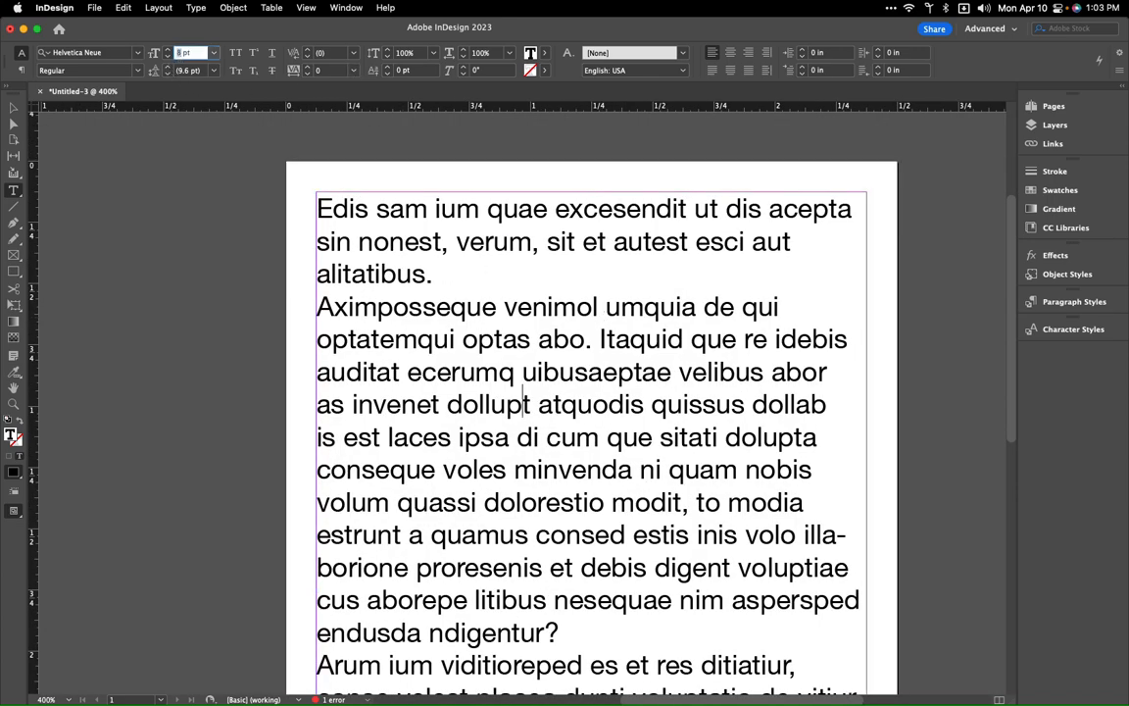
{"action": "left_click", "coordinate": [435, 260]}
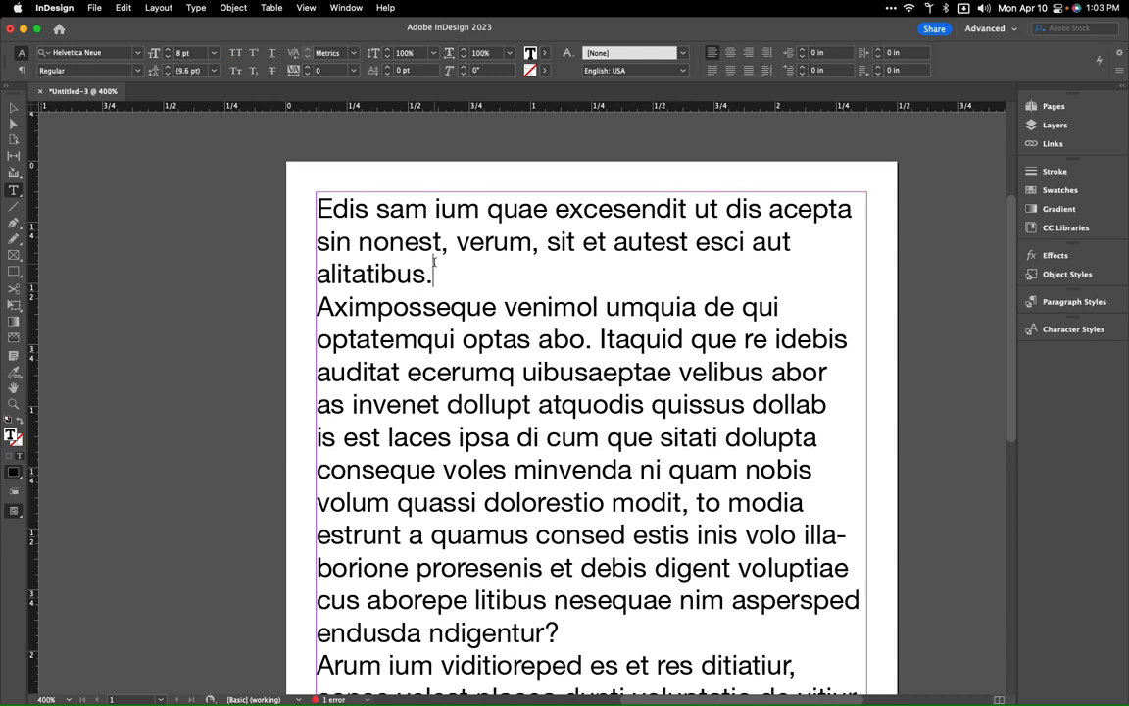
{"action": "key", "text": "super+a"}
{"action": "left_click", "coordinate": [181, 54]}
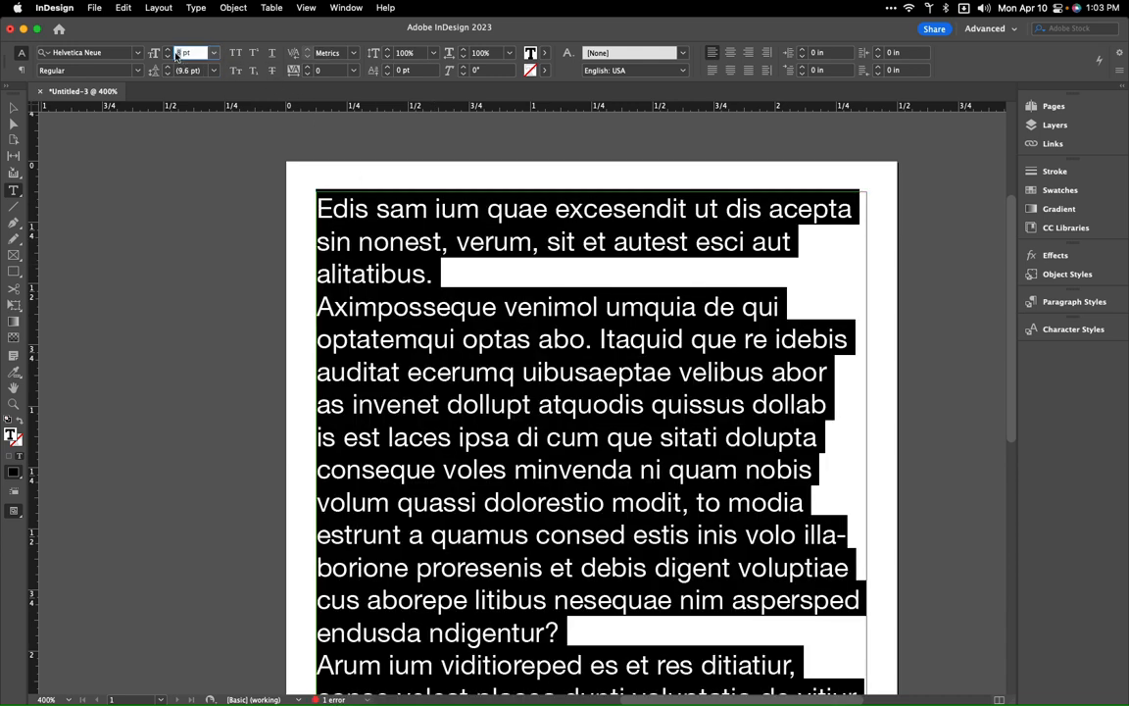
{"action": "left_click", "coordinate": [486, 309]}
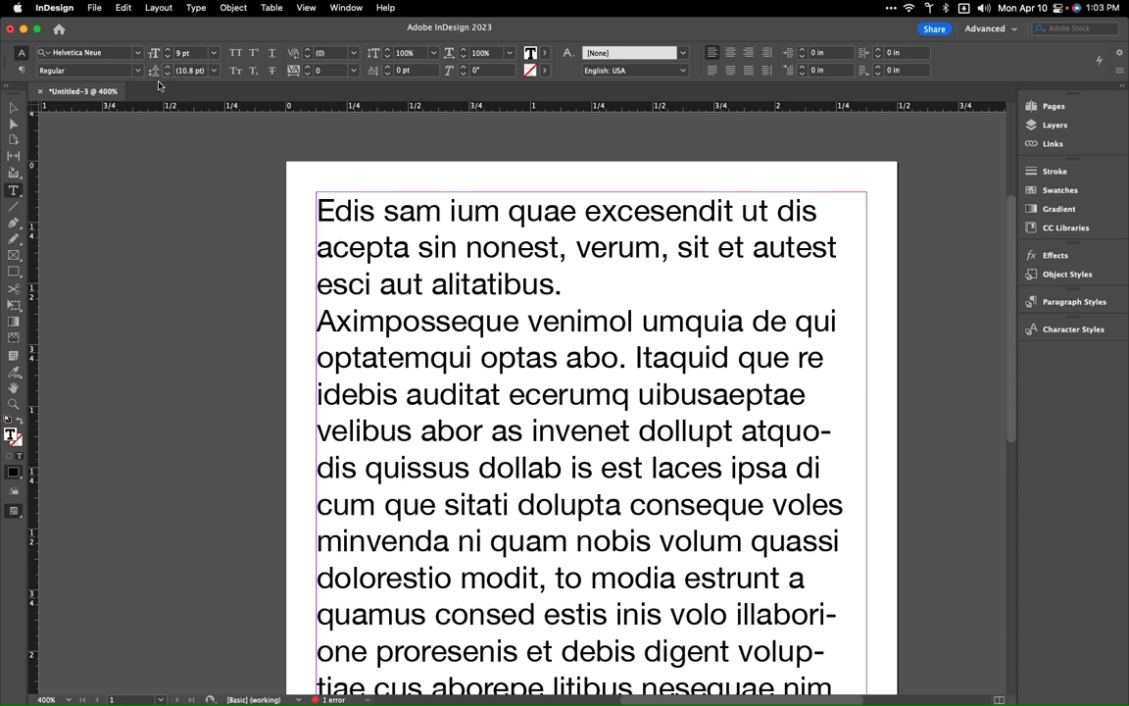
Step: Try to set the leading to 10 pt at the text cursor without selecting any text
{"action": "left_click", "coordinate": [192, 70]}
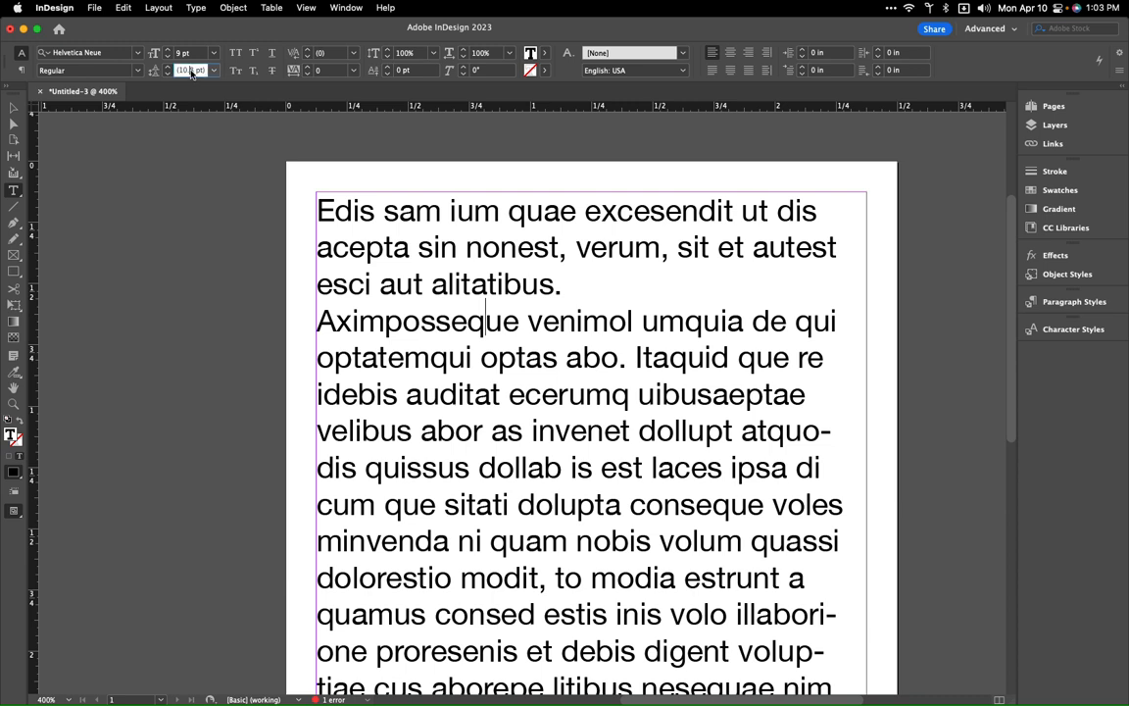
{"action": "double_click", "coordinate": [193, 71]}
{"action": "type", "text": "10"}
{"action": "scroll", "coordinate": [622, 375], "scroll_direction": "down", "scroll_amount": 10}
Step: Select all the text in the frame and set its leading to 10 pt
{"action": "left_click", "coordinate": [526, 280]}
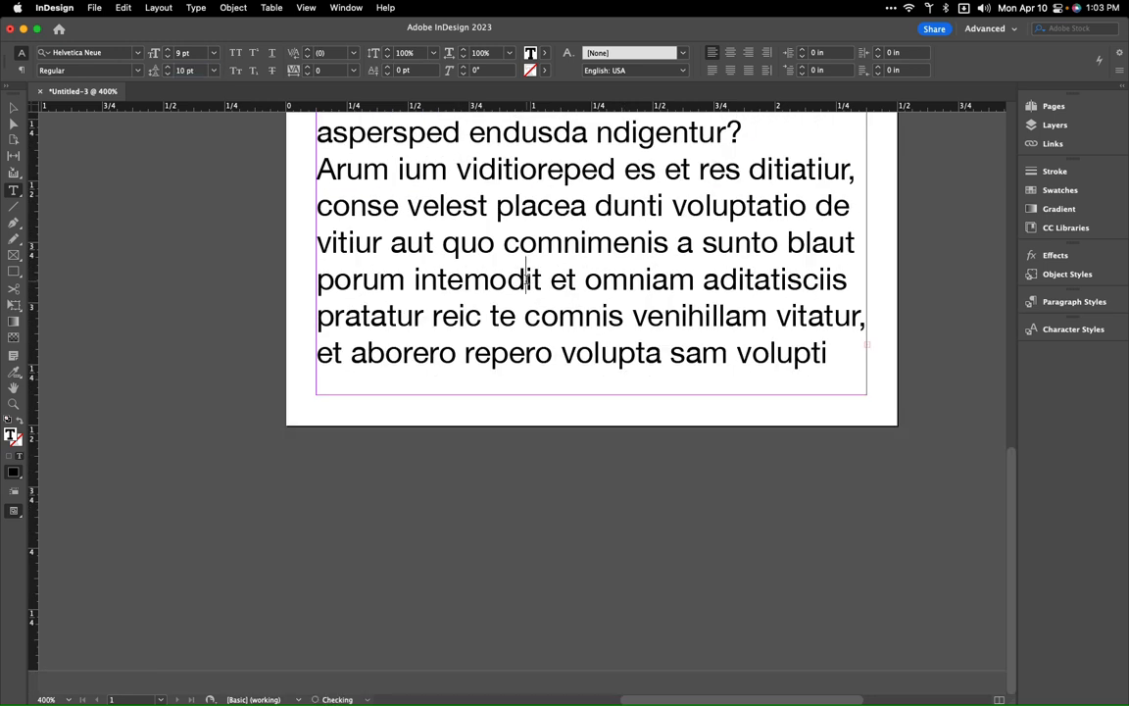
{"action": "key", "text": "super+a"}
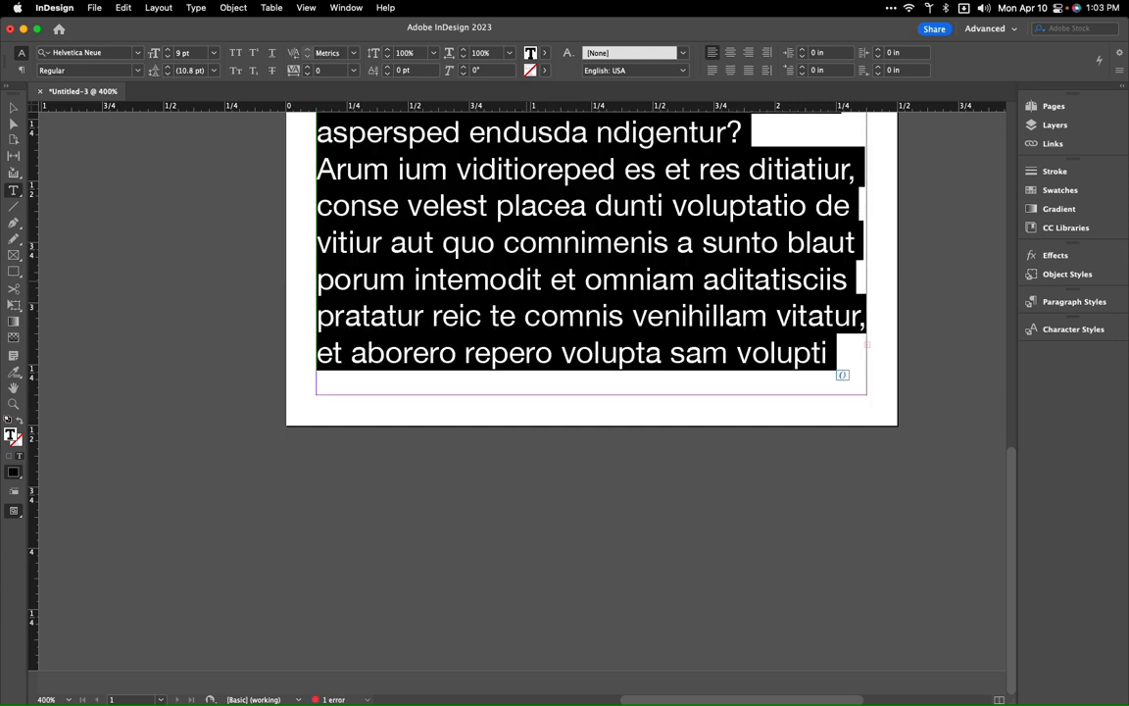
{"action": "left_click", "coordinate": [194, 70]}
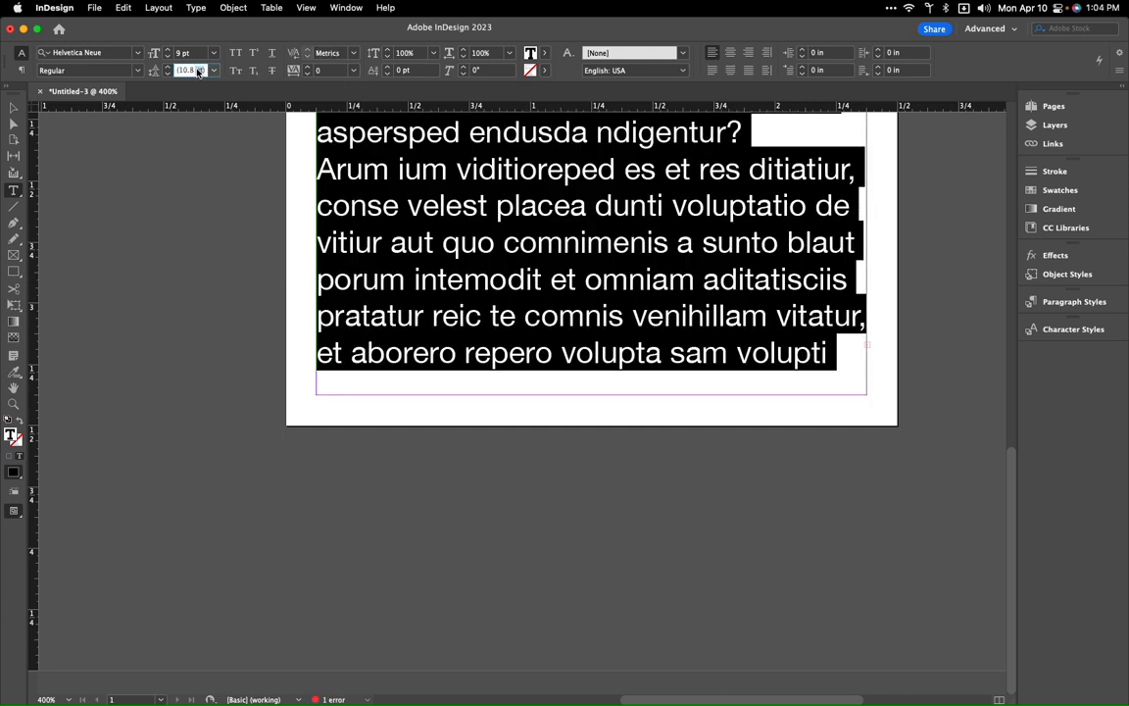
{"action": "type", "text": "10"}
{"action": "key", "text": "Return"}
{"action": "scroll", "coordinate": [493, 411], "scroll_direction": "up", "scroll_amount": 10}
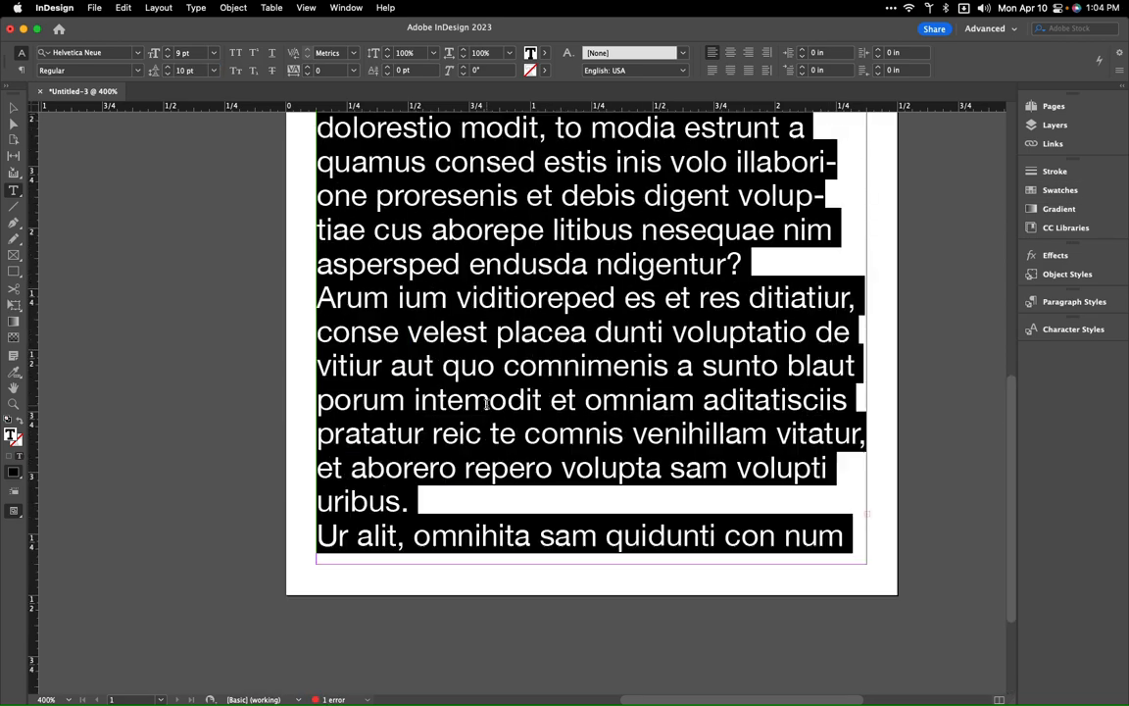
{"action": "scroll", "coordinate": [493, 412], "scroll_direction": "up", "scroll_amount": 2}
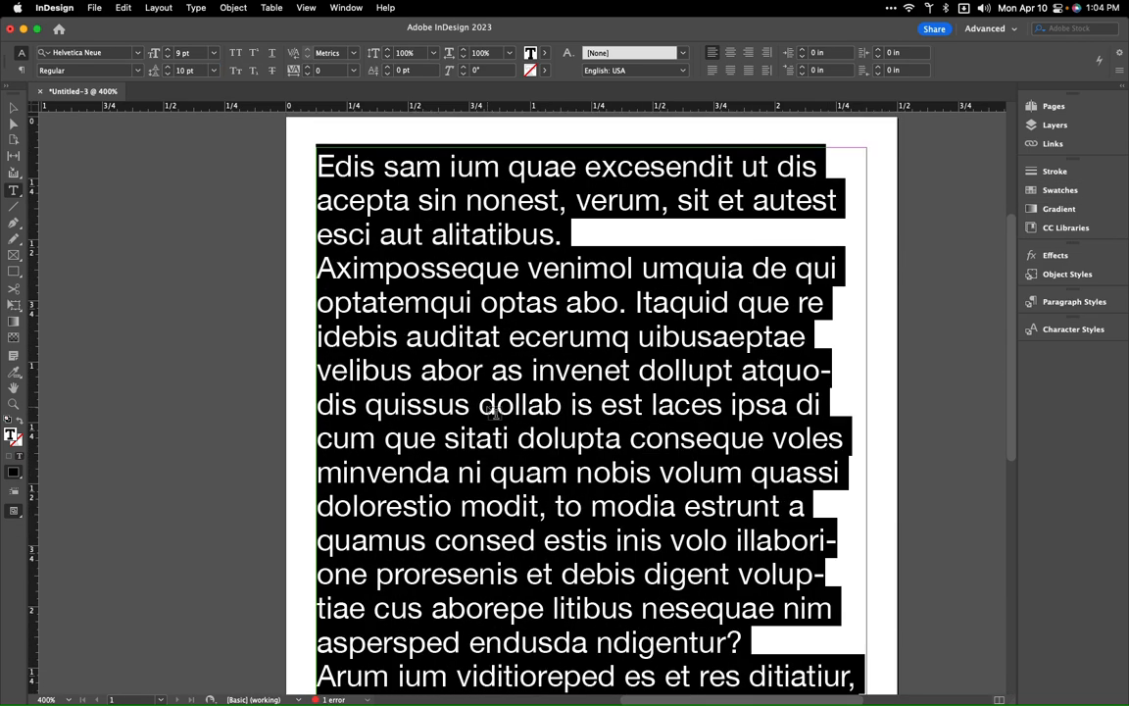
{"action": "scroll", "coordinate": [494, 412], "scroll_direction": "up", "scroll_amount": 2}
{"action": "scroll", "coordinate": [493, 411], "scroll_direction": "down", "scroll_amount": 2}
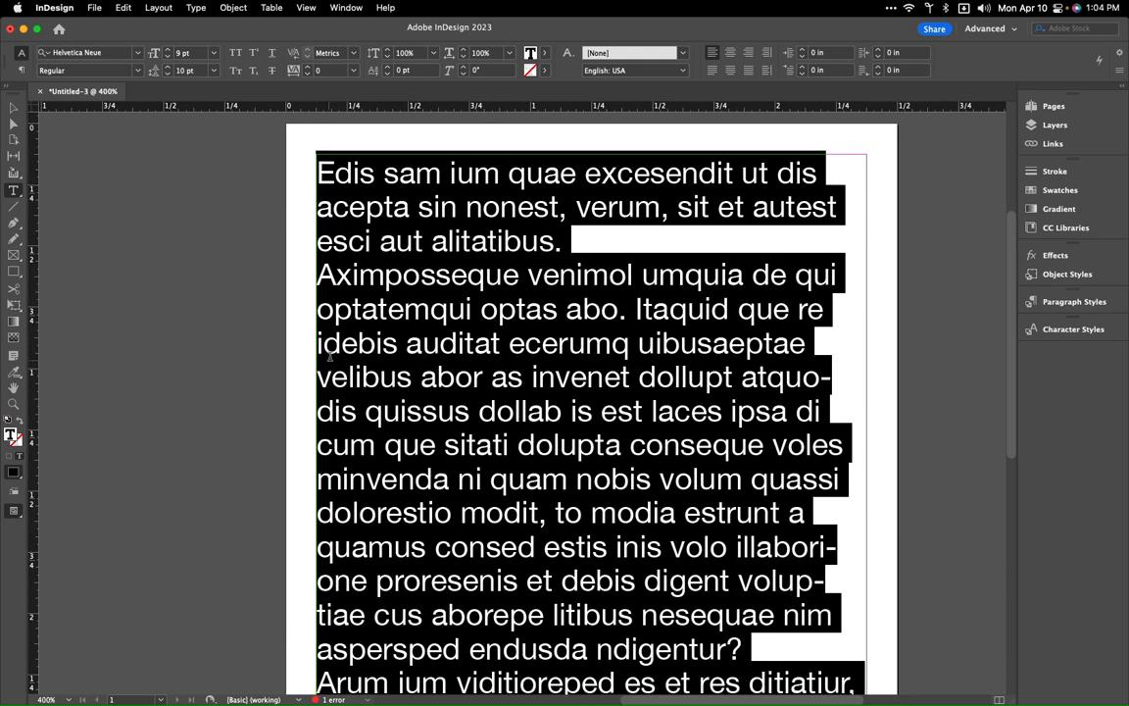
{"action": "left_click", "coordinate": [362, 342]}
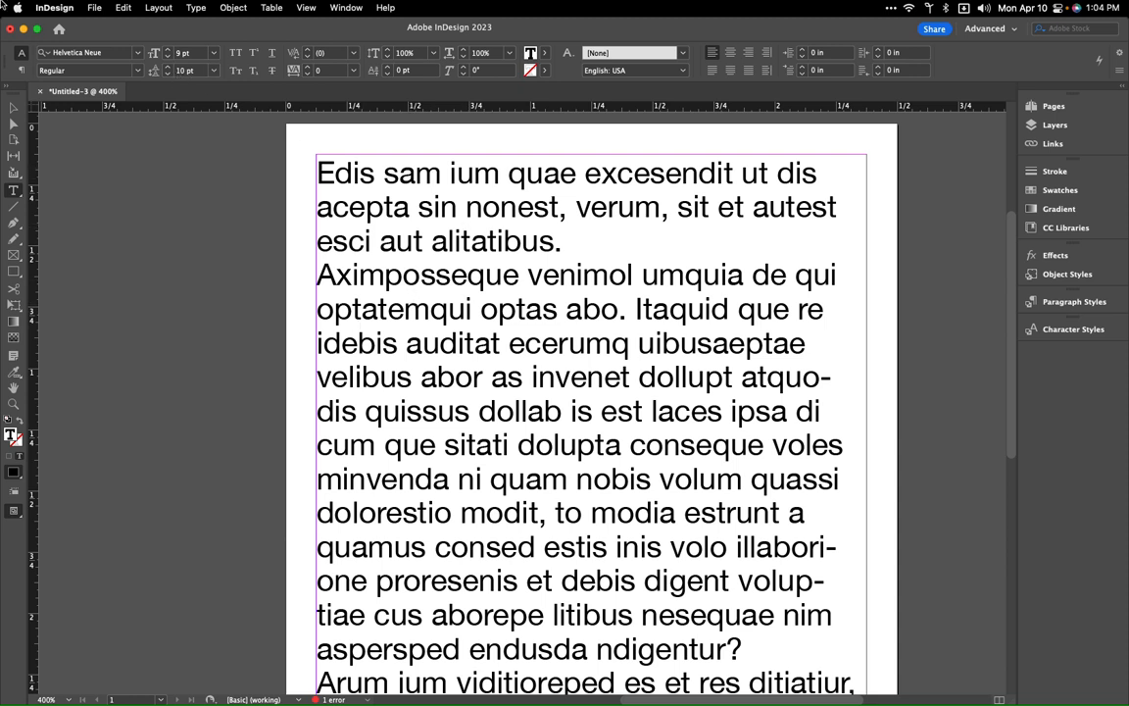
Step: In the Grids preferences, make the baseline grid relative to Top Margin with an increment of 5 pt
{"action": "left_click", "coordinate": [59, 10]}
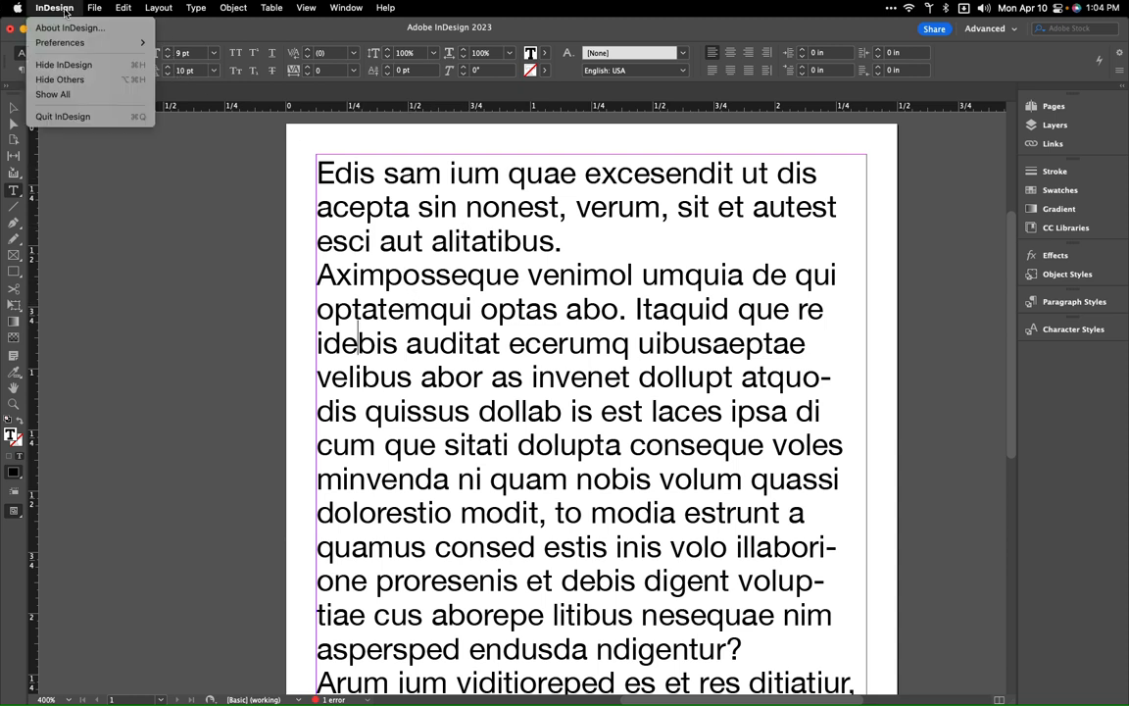
{"action": "mouse_move", "coordinate": [74, 45]}
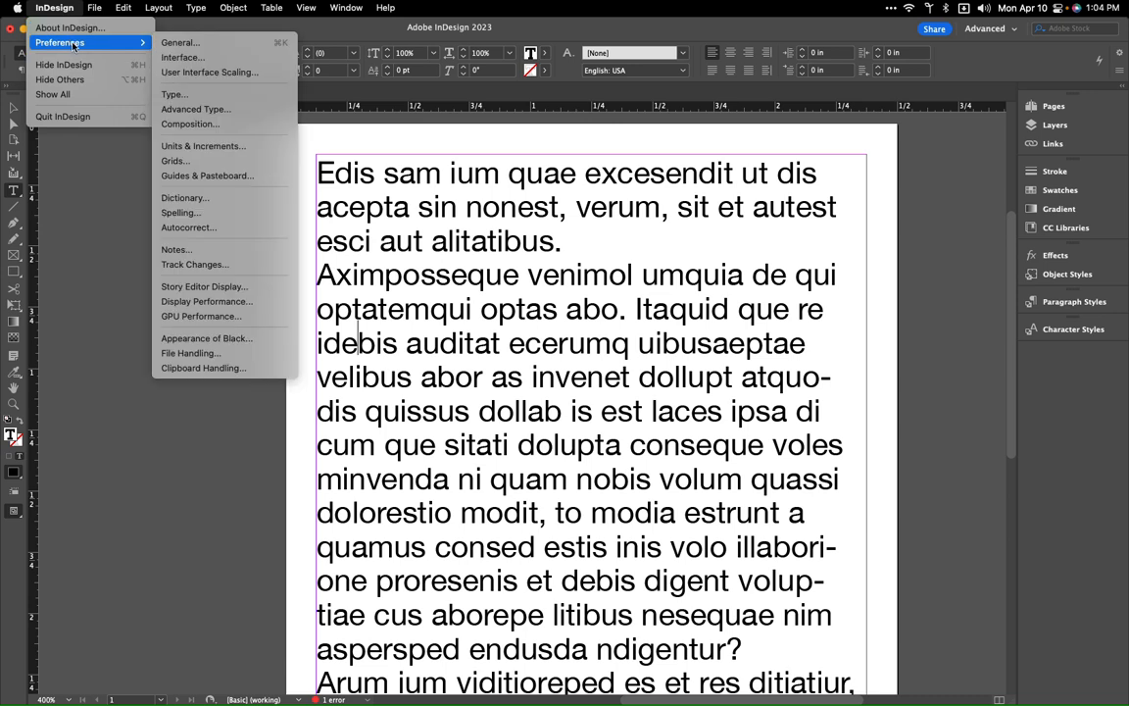
{"action": "left_click", "coordinate": [243, 163]}
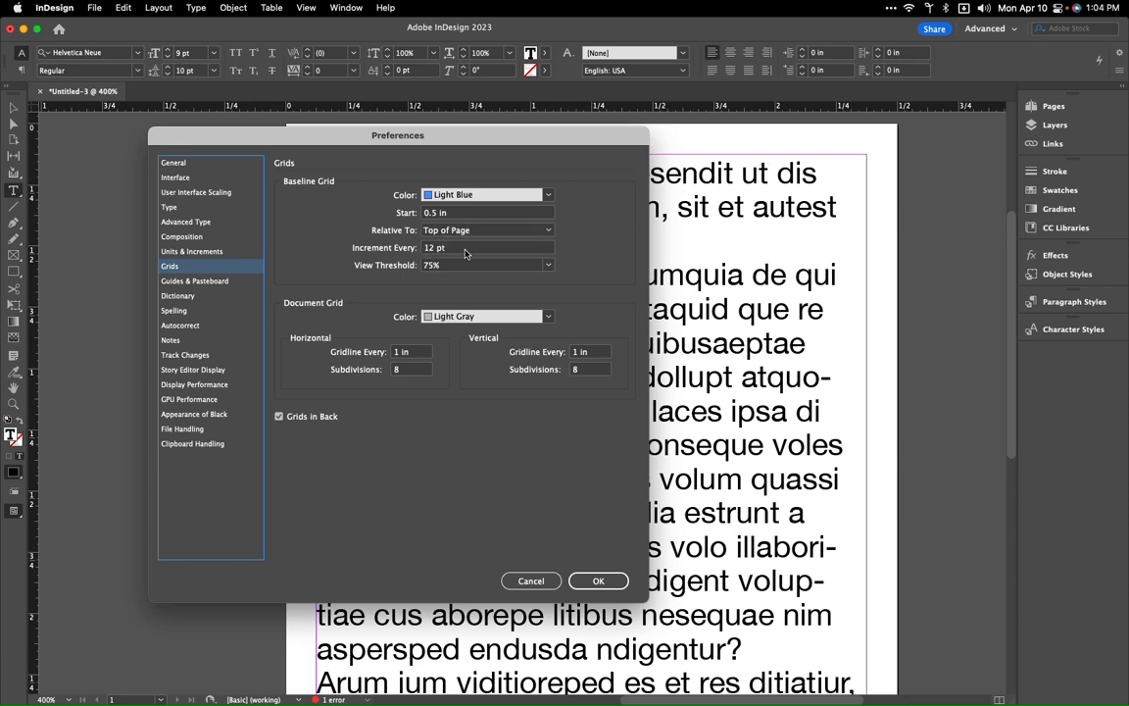
{"action": "left_click_drag", "start_coordinate": [400, 135], "coordinate": [268, 140]}
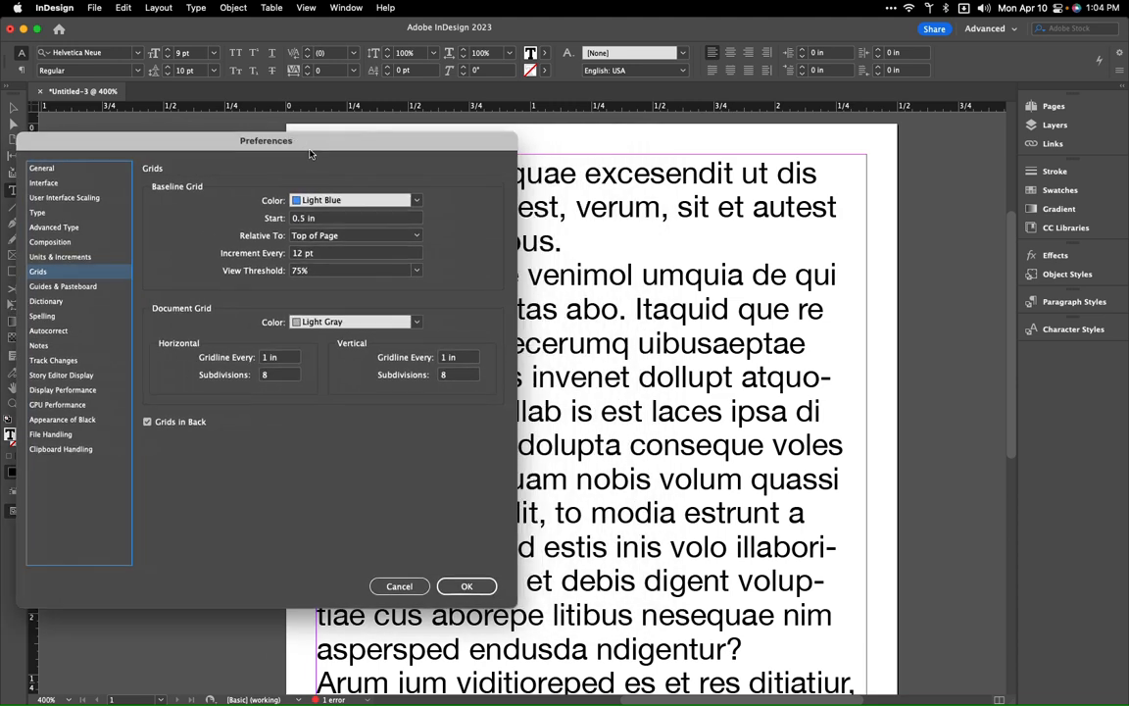
{"action": "left_click", "coordinate": [358, 235]}
{"action": "left_click", "coordinate": [364, 267]}
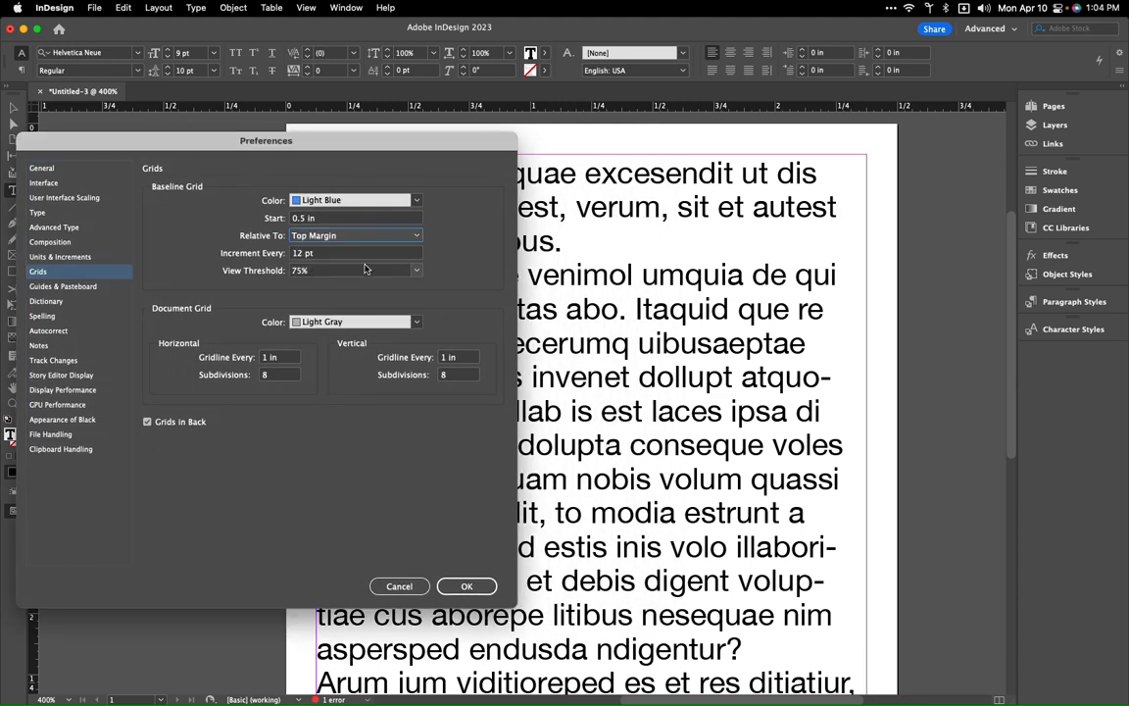
{"action": "double_click", "coordinate": [303, 254]}
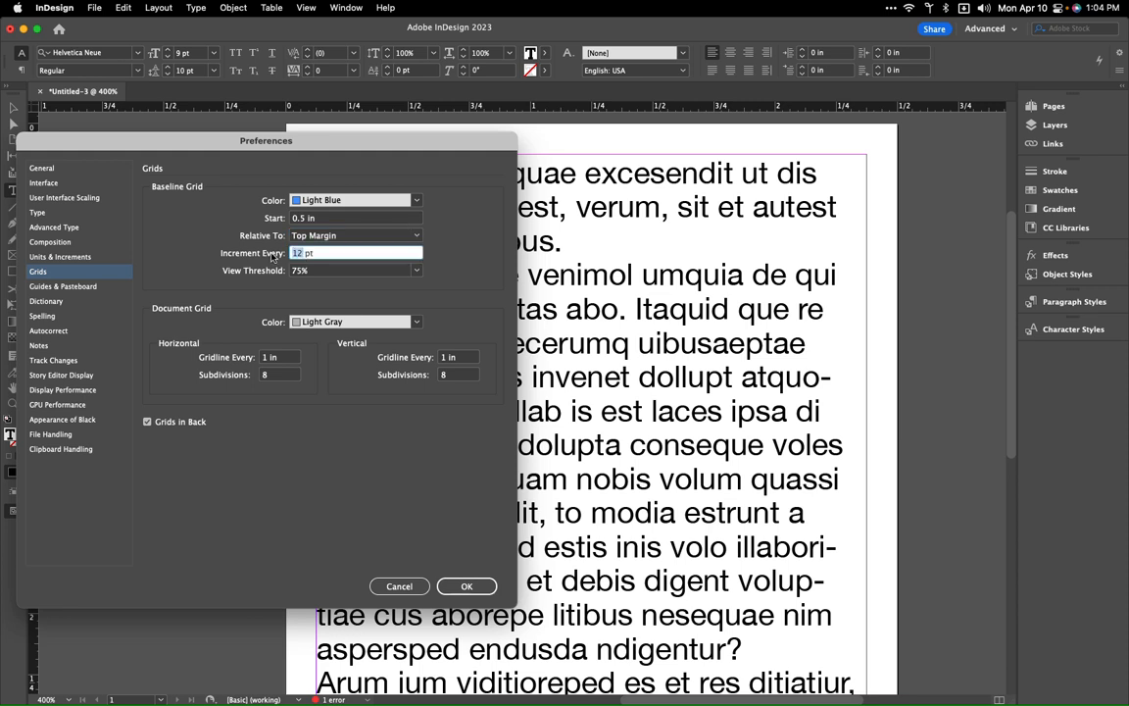
{"action": "type", "text": "5"}
Step: Set the baseline grid's start to 0 in and apply the preferences
{"action": "left_click", "coordinate": [316, 223]}
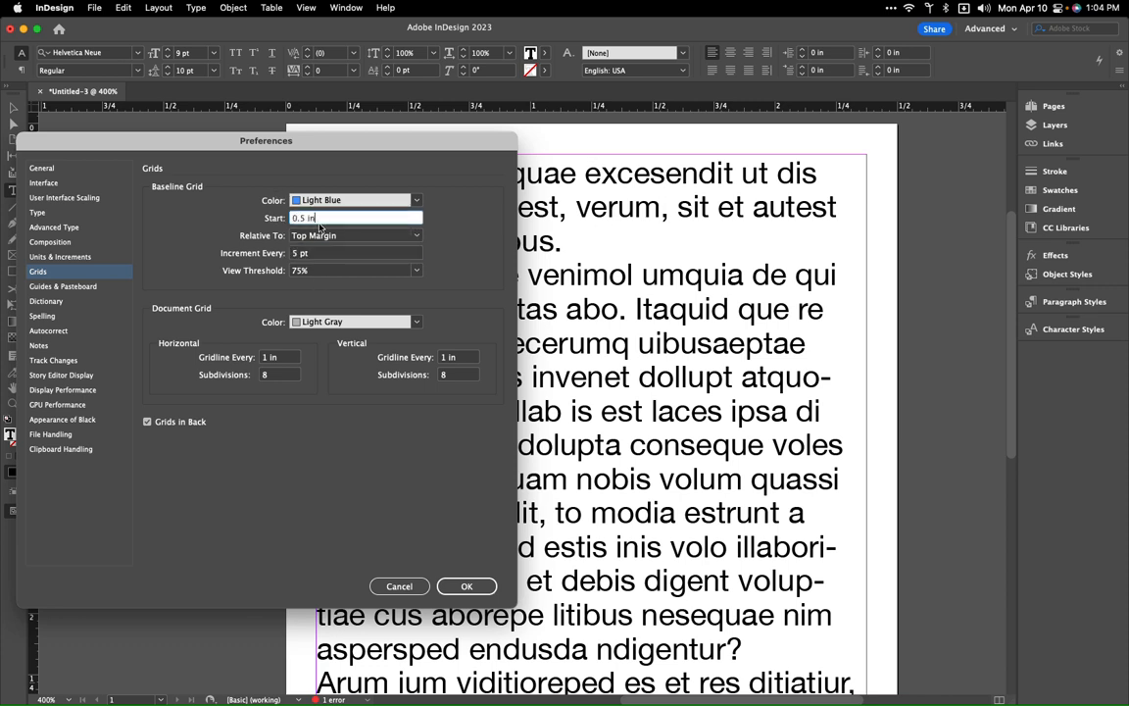
{"action": "left_click_drag", "start_coordinate": [314, 216], "coordinate": [151, 207]}
{"action": "type", "text": "0"}
{"action": "key", "text": "Tab"}
{"action": "left_click", "coordinate": [465, 586]}
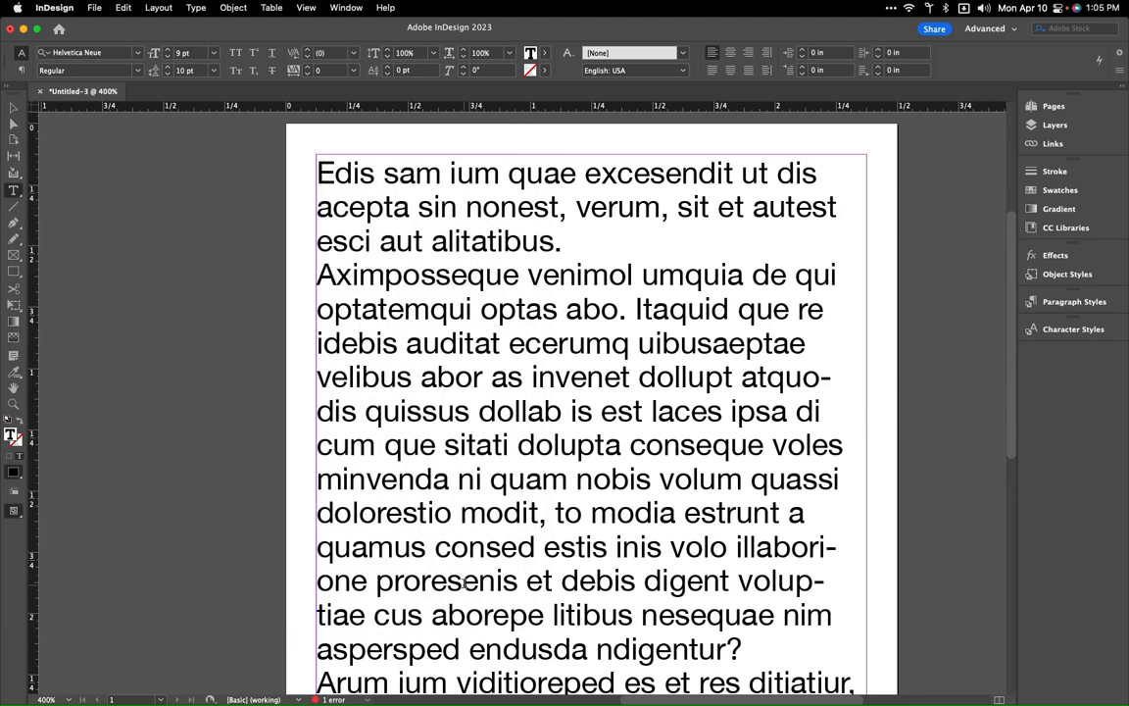
Step: Show the baseline grid on the page
{"action": "left_click", "coordinate": [345, 8]}
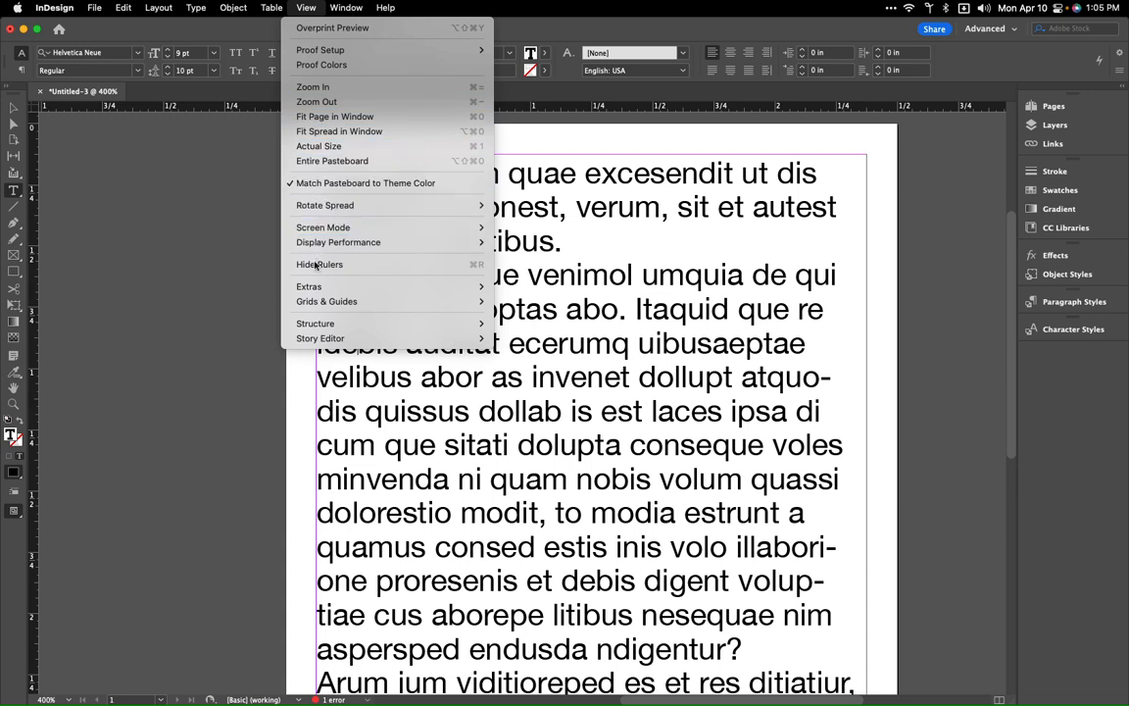
{"action": "mouse_move", "coordinate": [316, 302]}
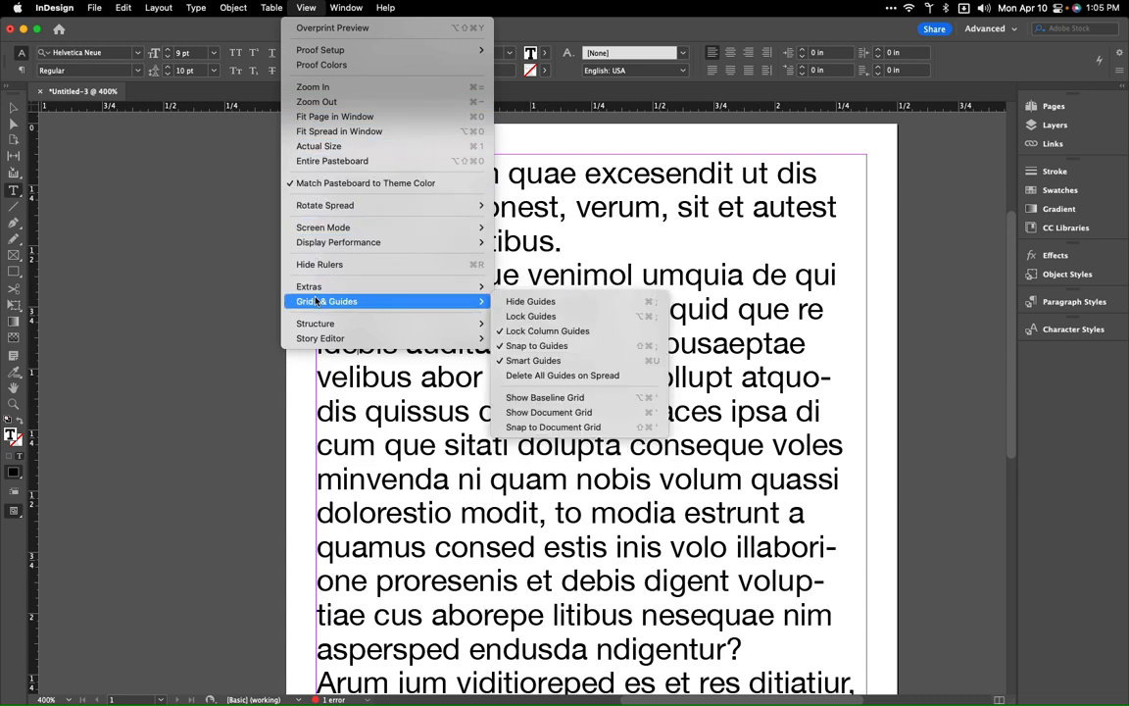
{"action": "left_click", "coordinate": [546, 396]}
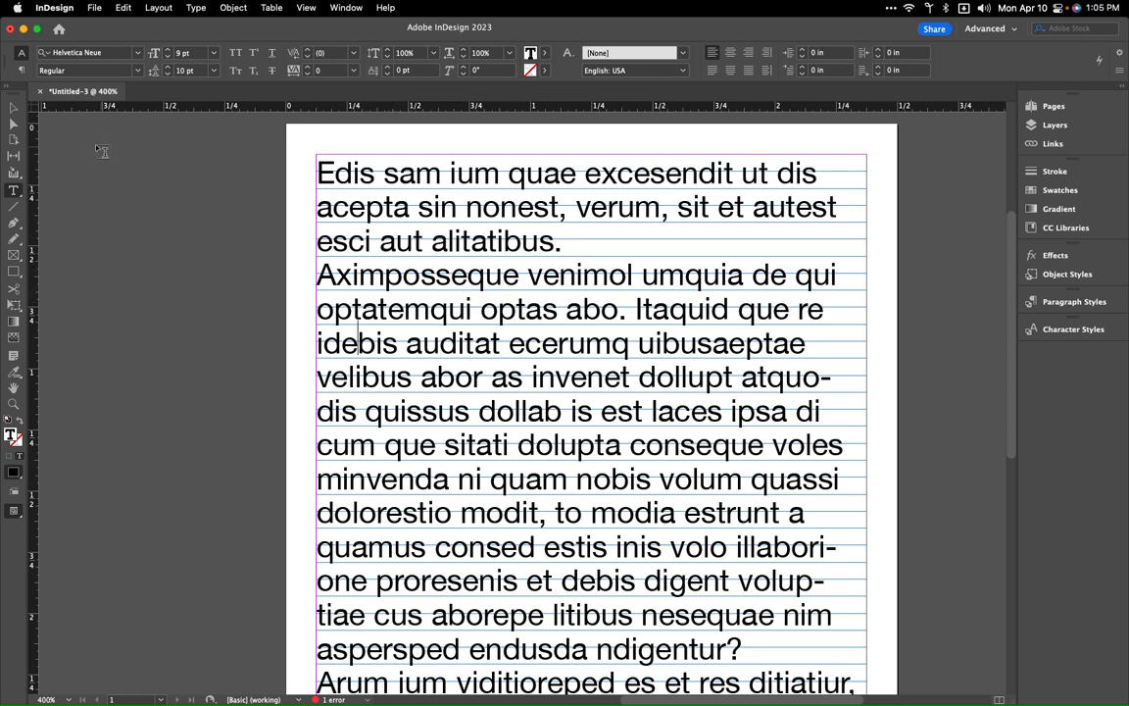
Step: Move the text frame down to Y 0.15 in, then back up to Y 0.125 in at the top margin
{"action": "key", "text": "Escape"}
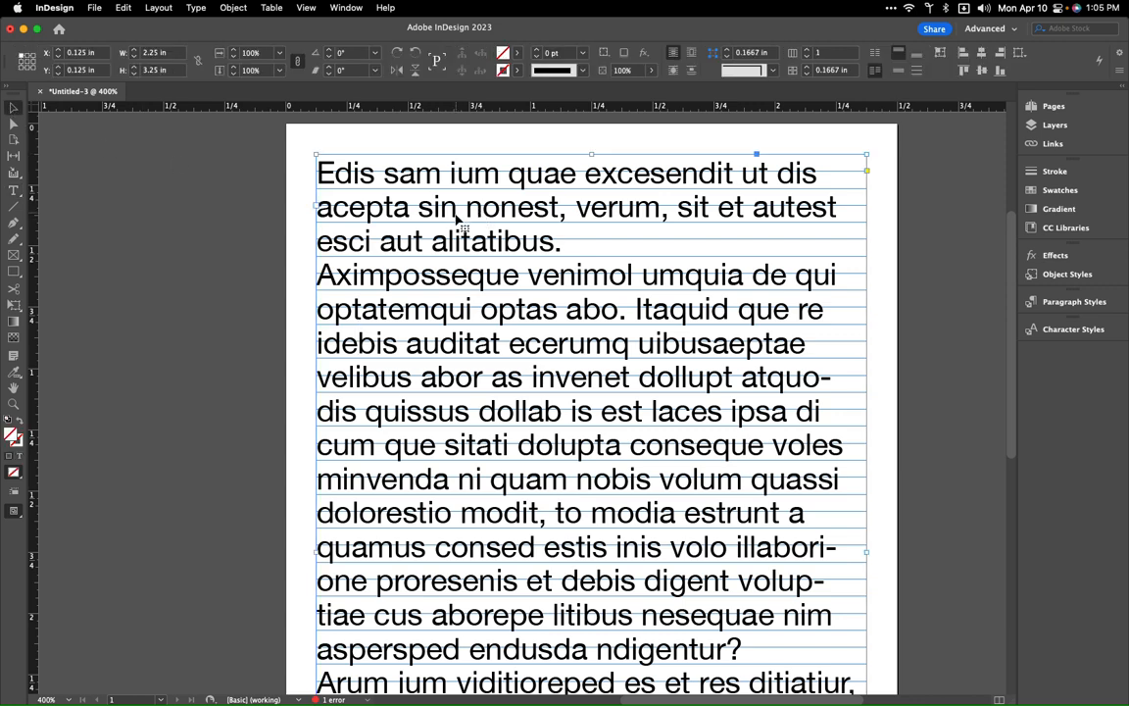
{"action": "left_click_drag", "start_coordinate": [455, 219], "coordinate": [456, 224]}
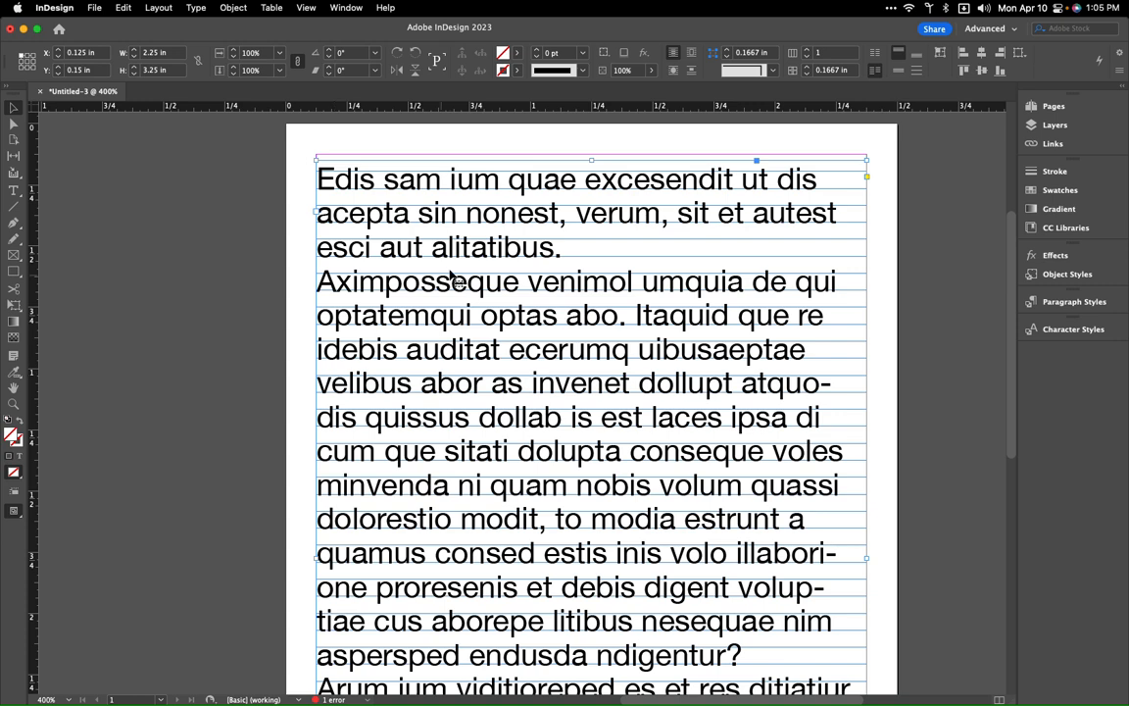
{"action": "left_click_drag", "start_coordinate": [458, 269], "coordinate": [458, 264]}
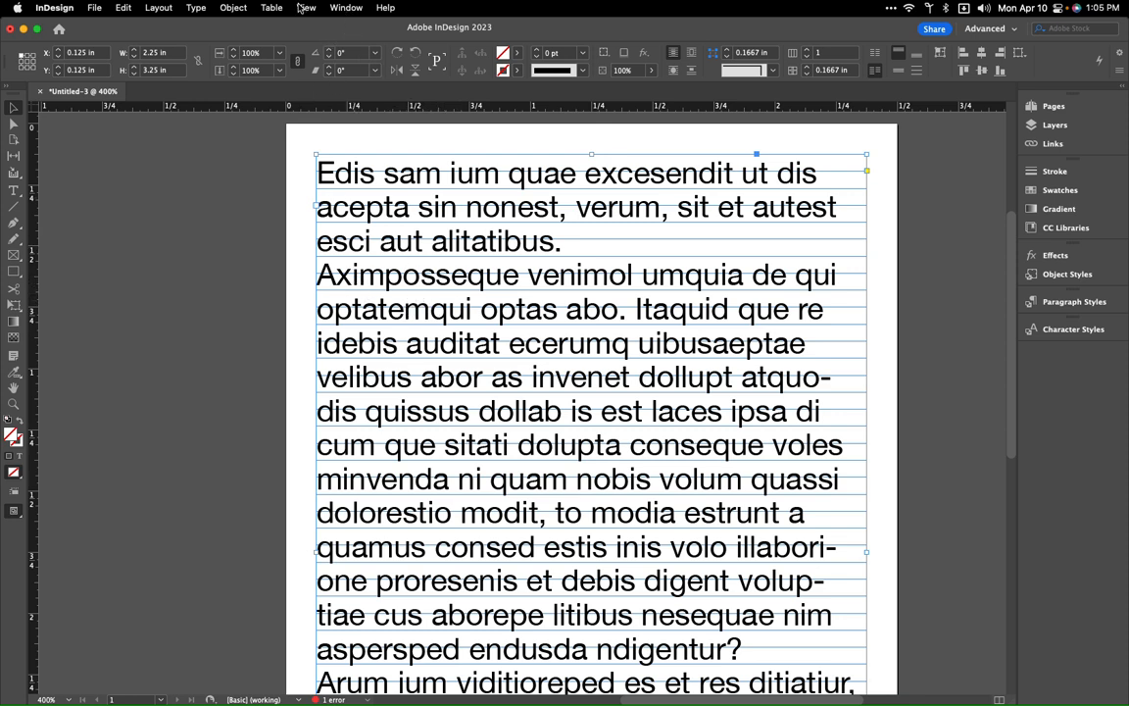
Step: Align the text frame's paragraphs to the baseline grid, moving the paragraph settings clear of the page
{"action": "left_click", "coordinate": [195, 8]}
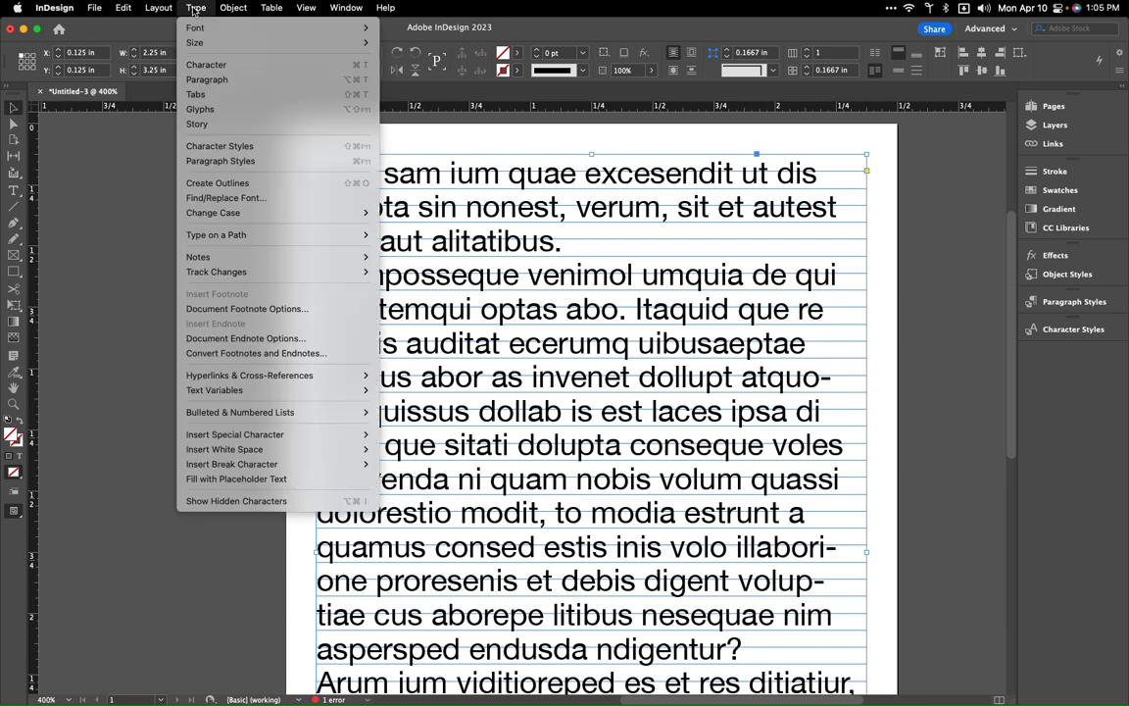
{"action": "left_click", "coordinate": [230, 79]}
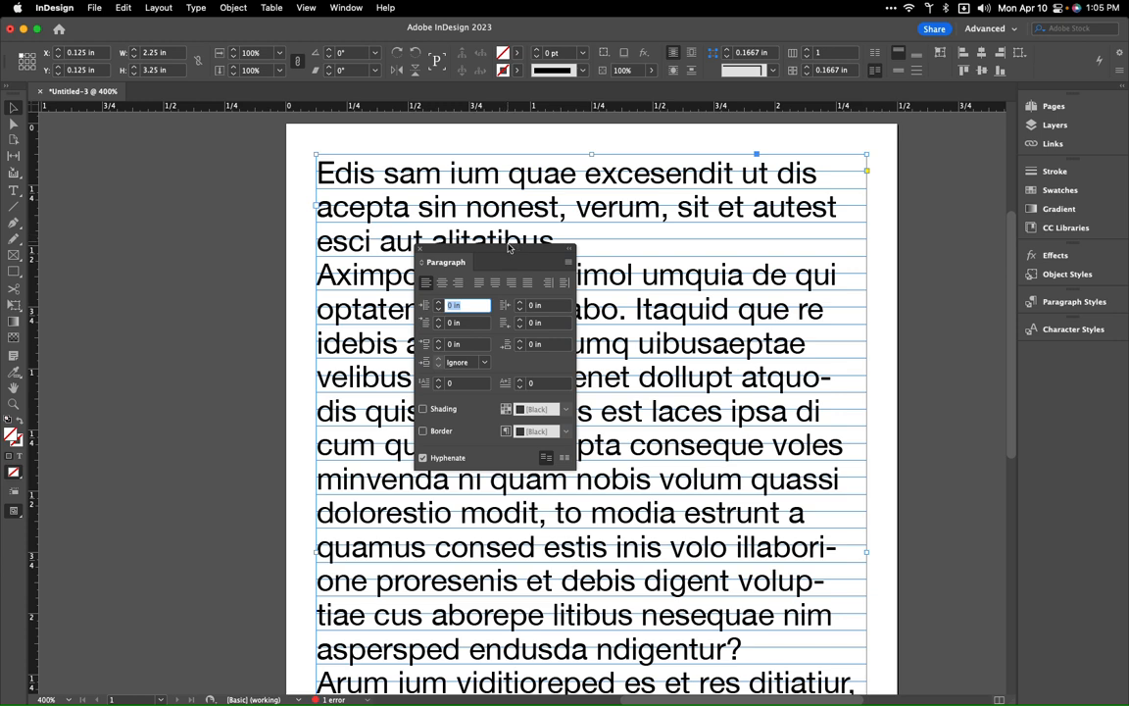
{"action": "left_click_drag", "start_coordinate": [446, 260], "coordinate": [121, 238]}
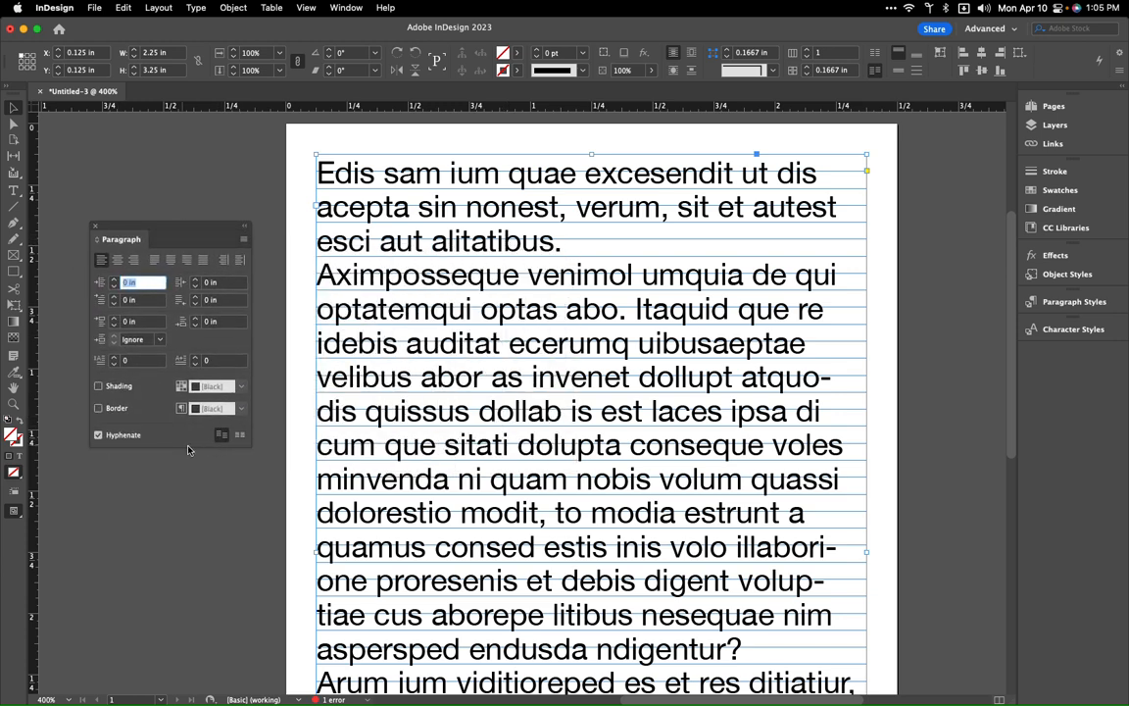
{"action": "left_click", "coordinate": [241, 436]}
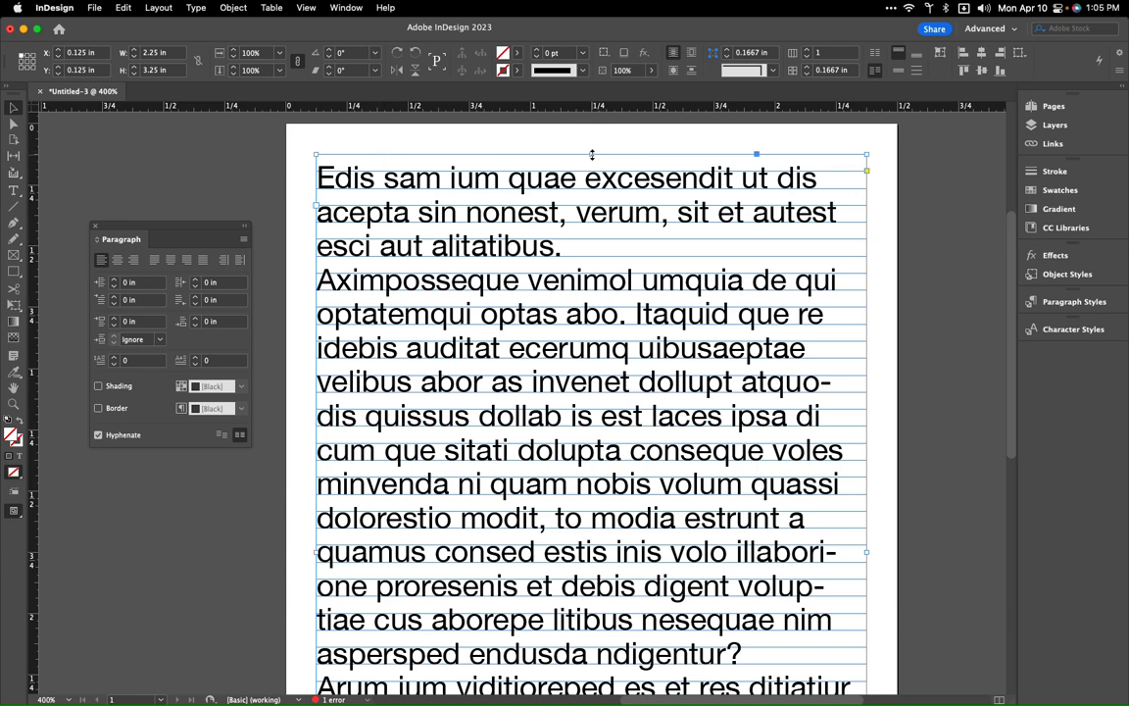
Step: Lower the top edge of the text frame, then delete the frame
{"action": "left_click_drag", "start_coordinate": [592, 155], "coordinate": [509, 350]}
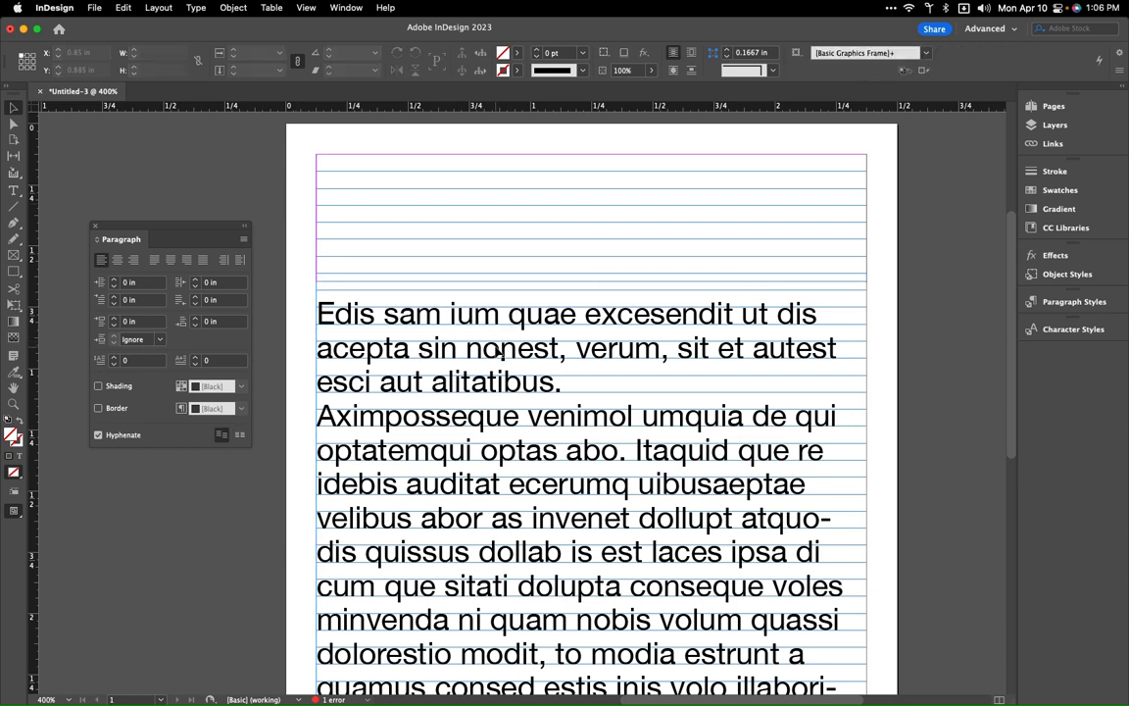
{"action": "key", "text": "Delete"}
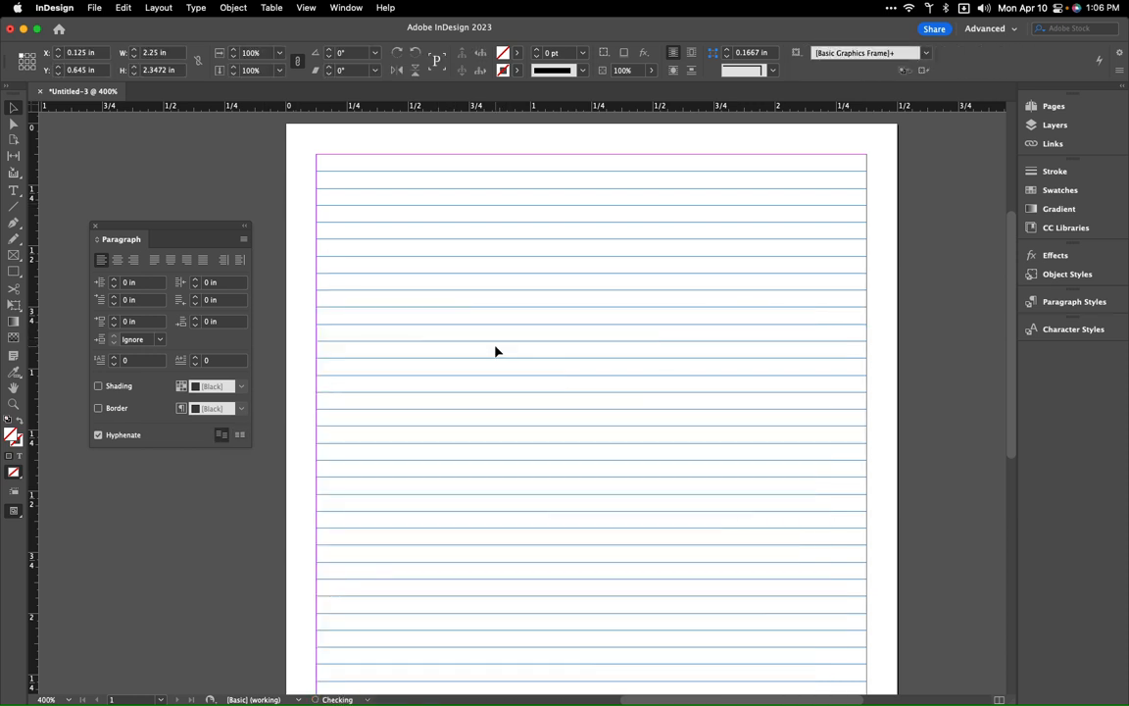
Step: Start creating ruler guides on the empty page and set the column gutter to 0 in
{"action": "scroll", "coordinate": [507, 403], "scroll_direction": "up", "scroll_amount": 5}
{"action": "scroll", "coordinate": [506, 403], "scroll_direction": "down", "scroll_amount": 7}
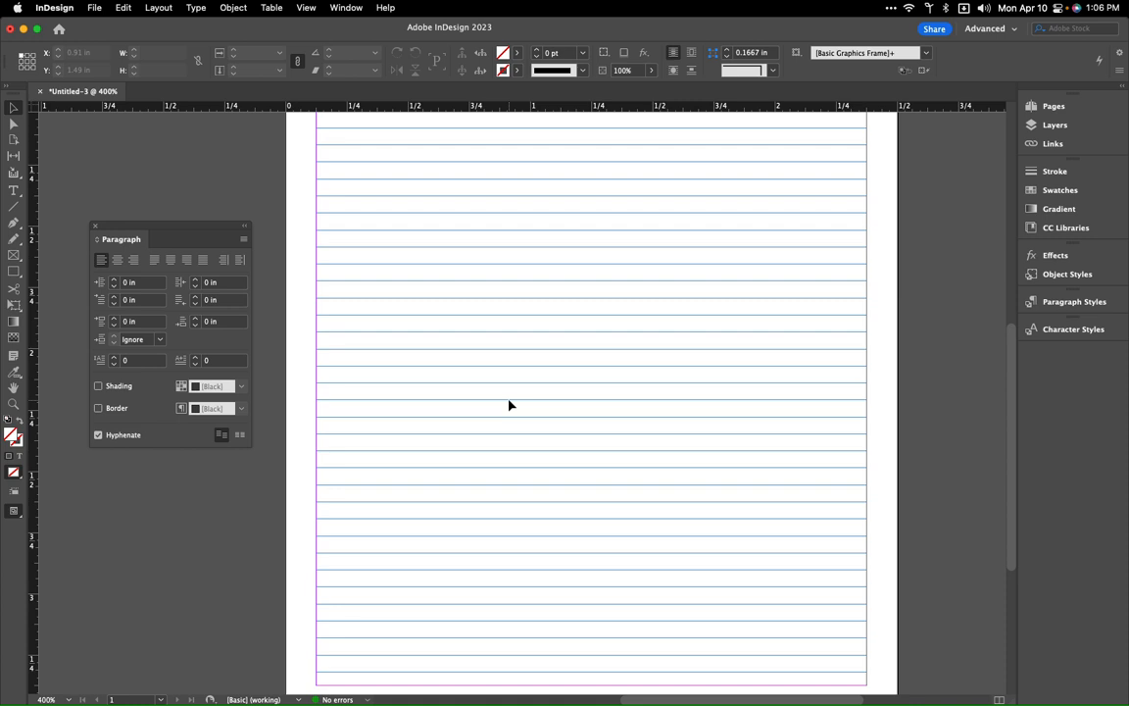
{"action": "scroll", "coordinate": [483, 396], "scroll_direction": "up", "scroll_amount": 4}
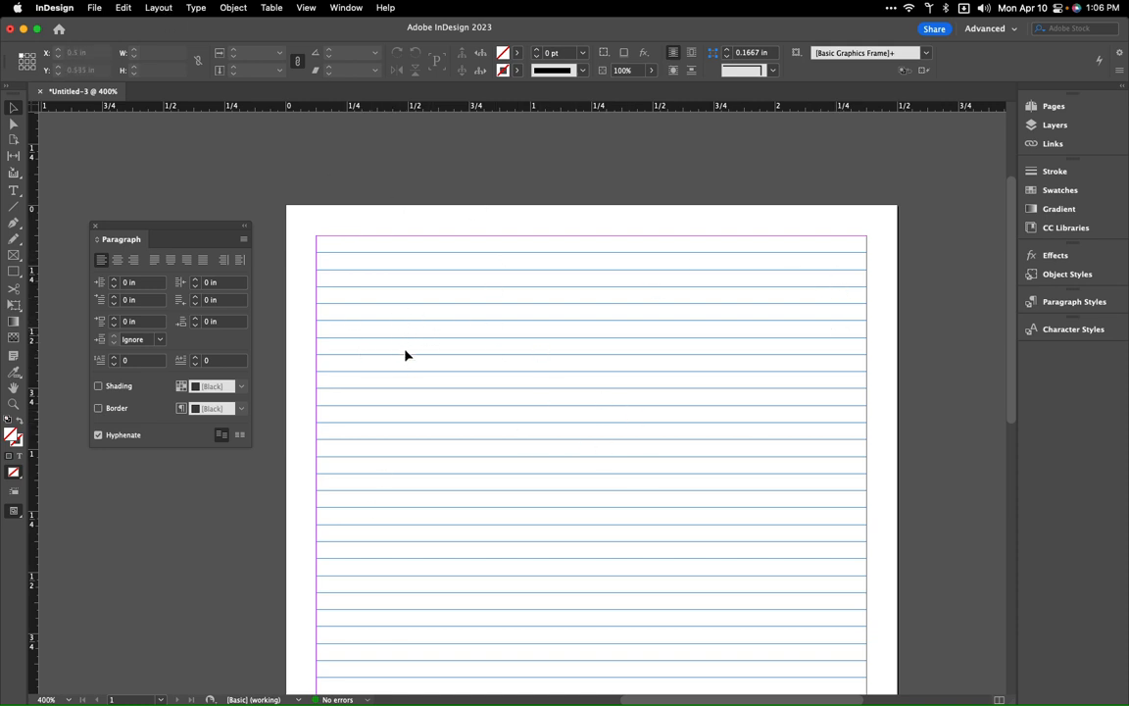
{"action": "left_click", "coordinate": [157, 8]}
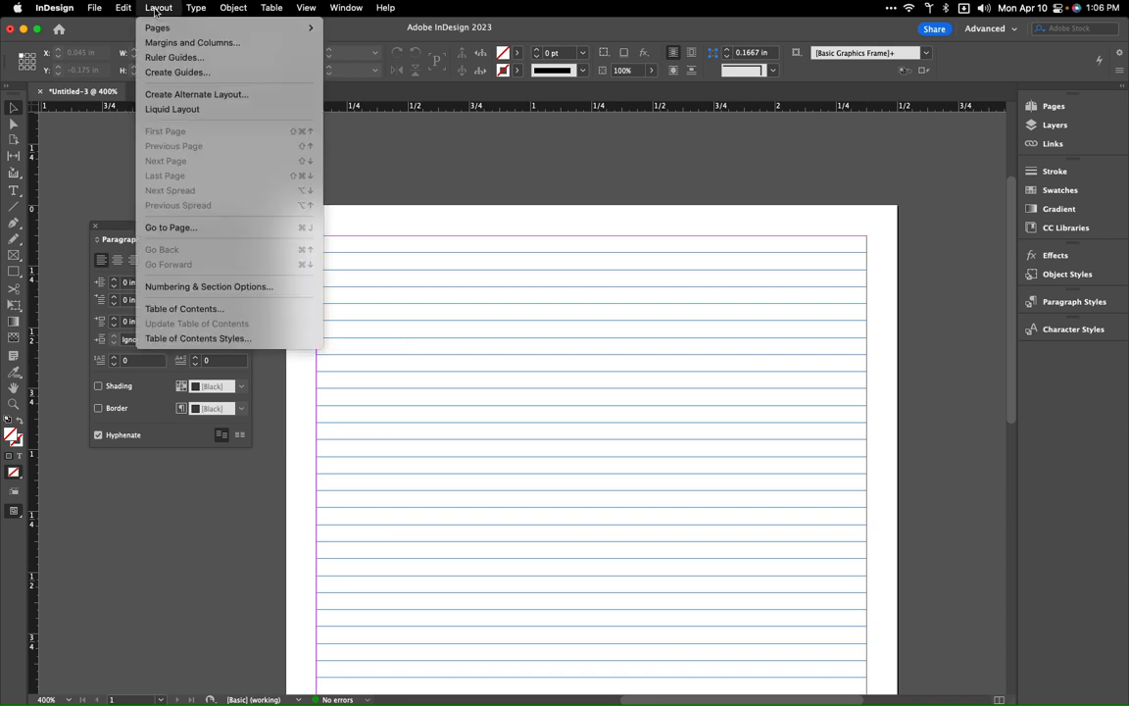
{"action": "left_click", "coordinate": [182, 72]}
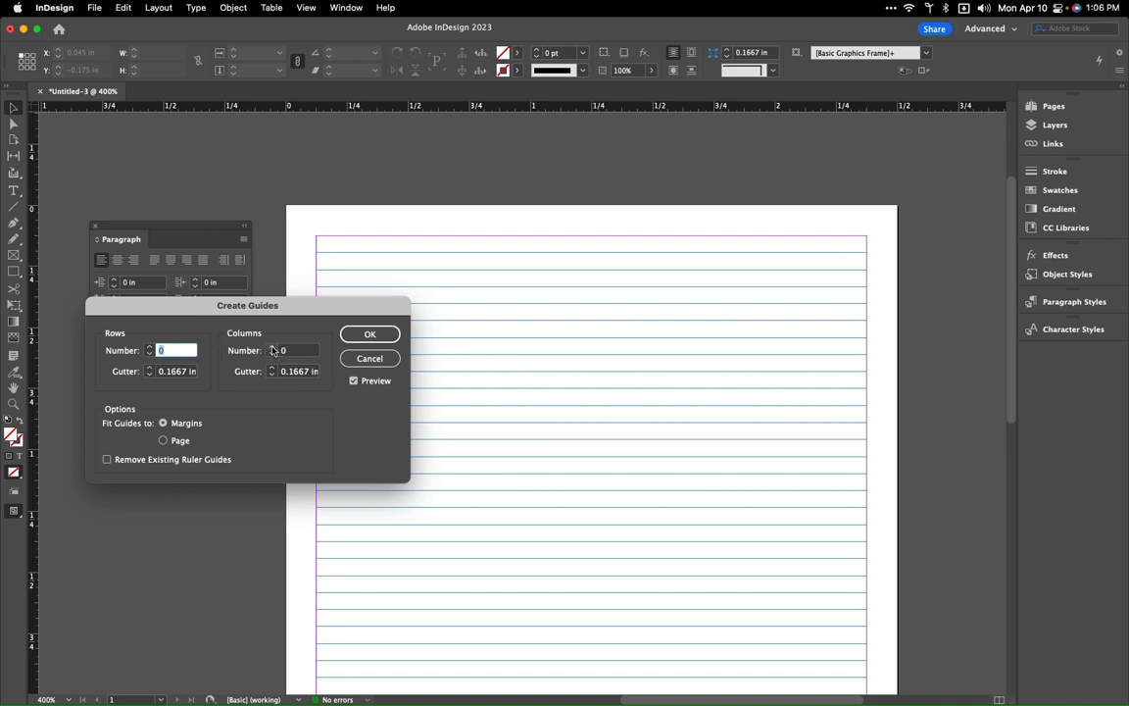
{"action": "key", "text": "Tab"}
{"action": "key", "text": "Tab"}
{"action": "key", "text": "Tab"}
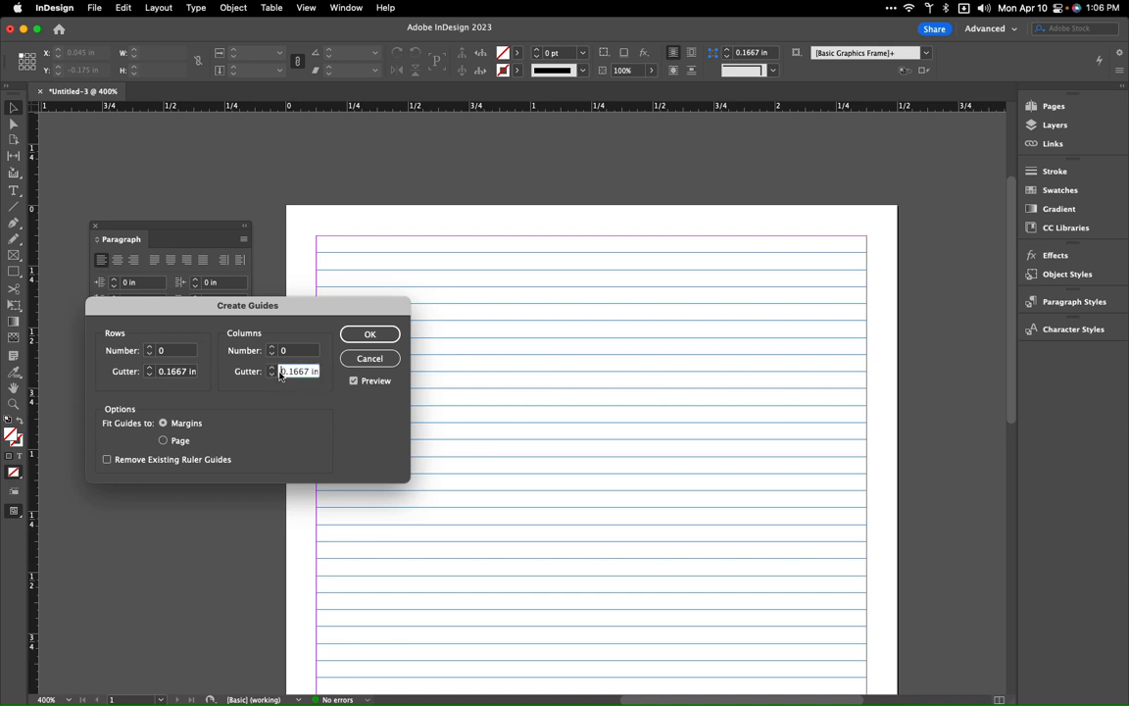
{"action": "type", "text": "0"}
Step: Set the number of guide columns to 32, fitted to the margins, and create the guides
{"action": "left_click", "coordinate": [272, 347]}
{"action": "left_click", "coordinate": [271, 347]}
{"action": "left_click", "coordinate": [271, 347]}
{"action": "left_click", "coordinate": [271, 347]}
{"action": "left_click", "coordinate": [271, 347]}
{"action": "left_click", "coordinate": [271, 347]}
{"action": "left_click", "coordinate": [271, 347]}
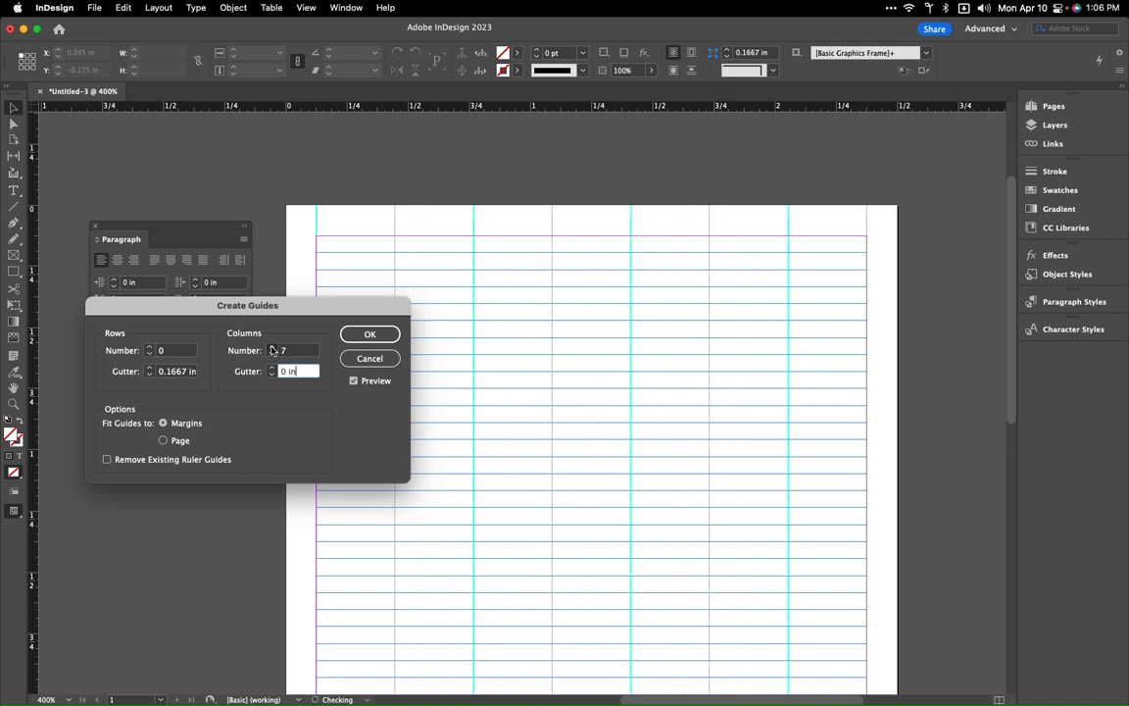
{"action": "left_click", "coordinate": [271, 347]}
{"action": "left_click", "coordinate": [272, 347]}
{"action": "left_click", "coordinate": [271, 347]}
{"action": "left_click", "coordinate": [272, 347]}
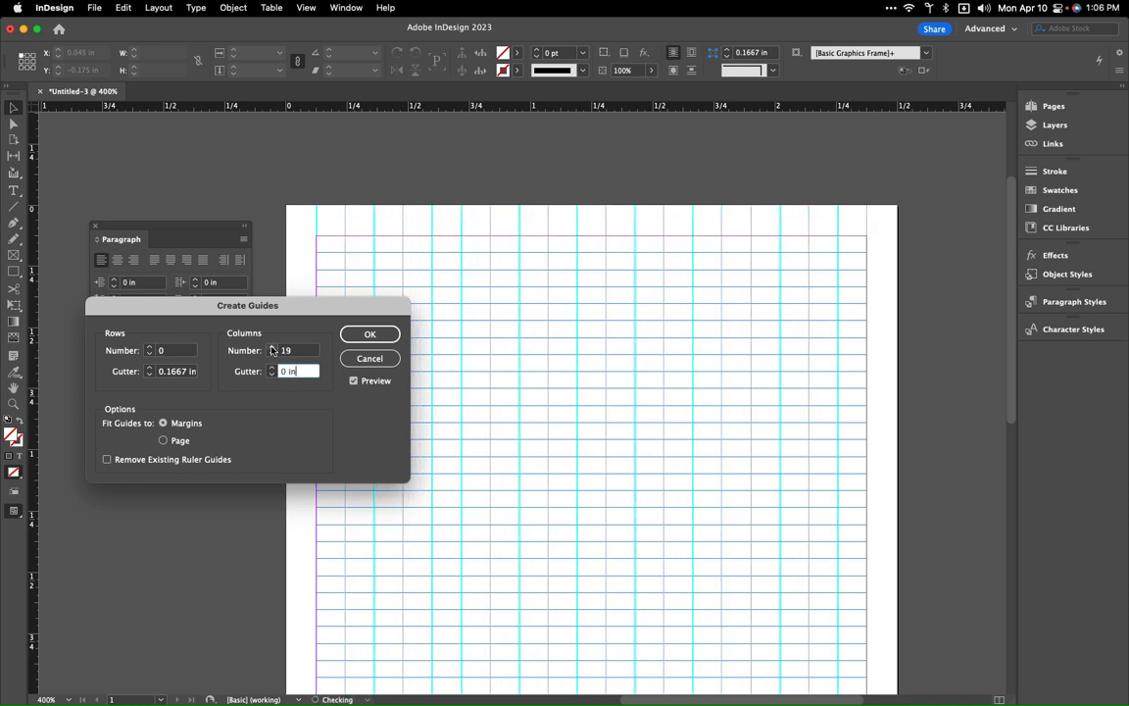
{"action": "left_click", "coordinate": [272, 347]}
{"action": "left_click", "coordinate": [272, 347]}
{"action": "left_click", "coordinate": [272, 347]}
{"action": "left_click", "coordinate": [272, 347]}
{"action": "left_click", "coordinate": [272, 347]}
{"action": "left_click", "coordinate": [272, 347]}
{"action": "left_click", "coordinate": [272, 347]}
{"action": "left_click", "coordinate": [272, 347]}
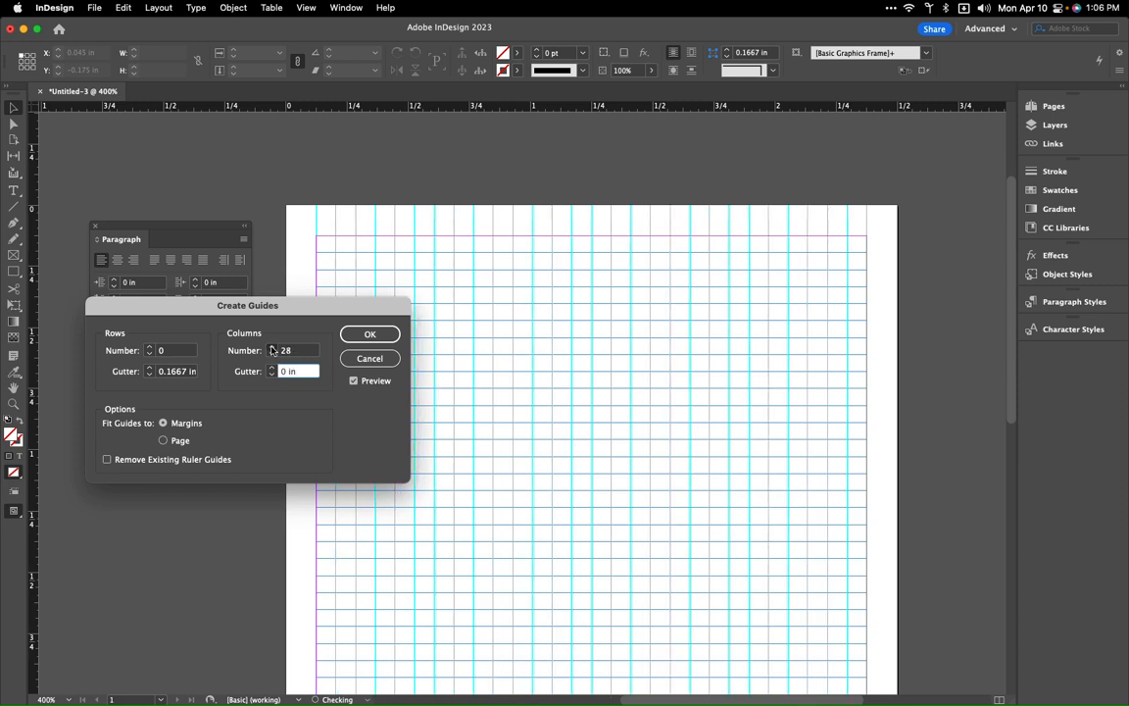
{"action": "left_click", "coordinate": [272, 347]}
{"action": "left_click", "coordinate": [272, 347]}
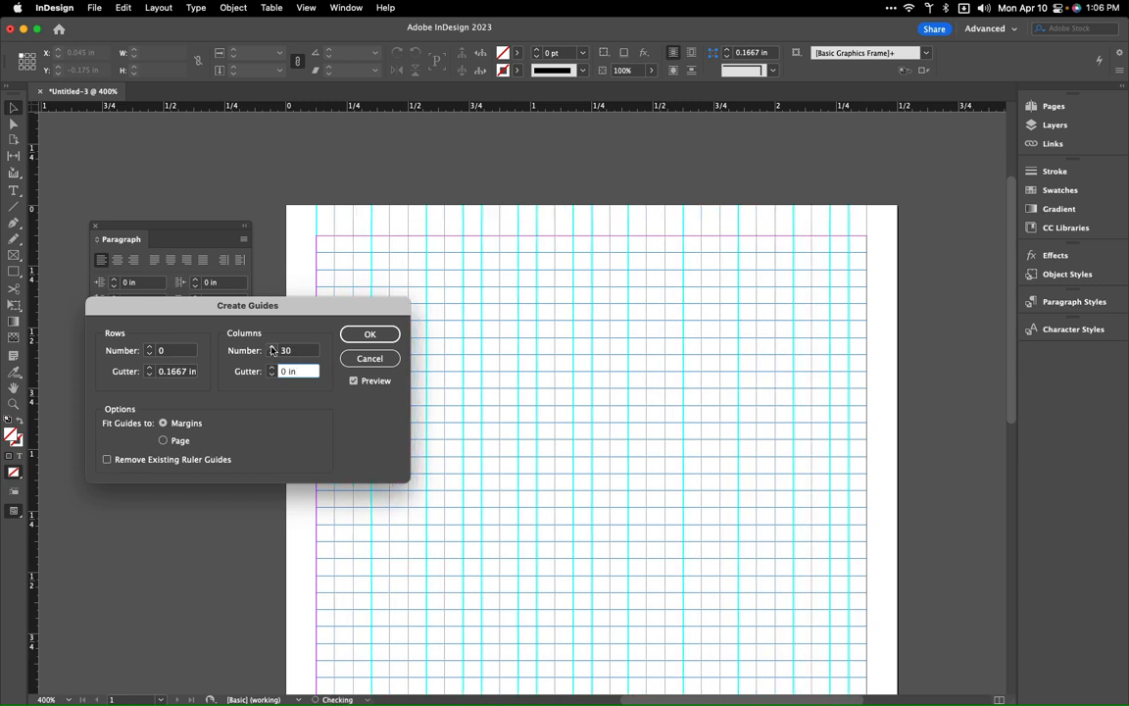
{"action": "left_click", "coordinate": [272, 347]}
{"action": "left_click", "coordinate": [271, 347]}
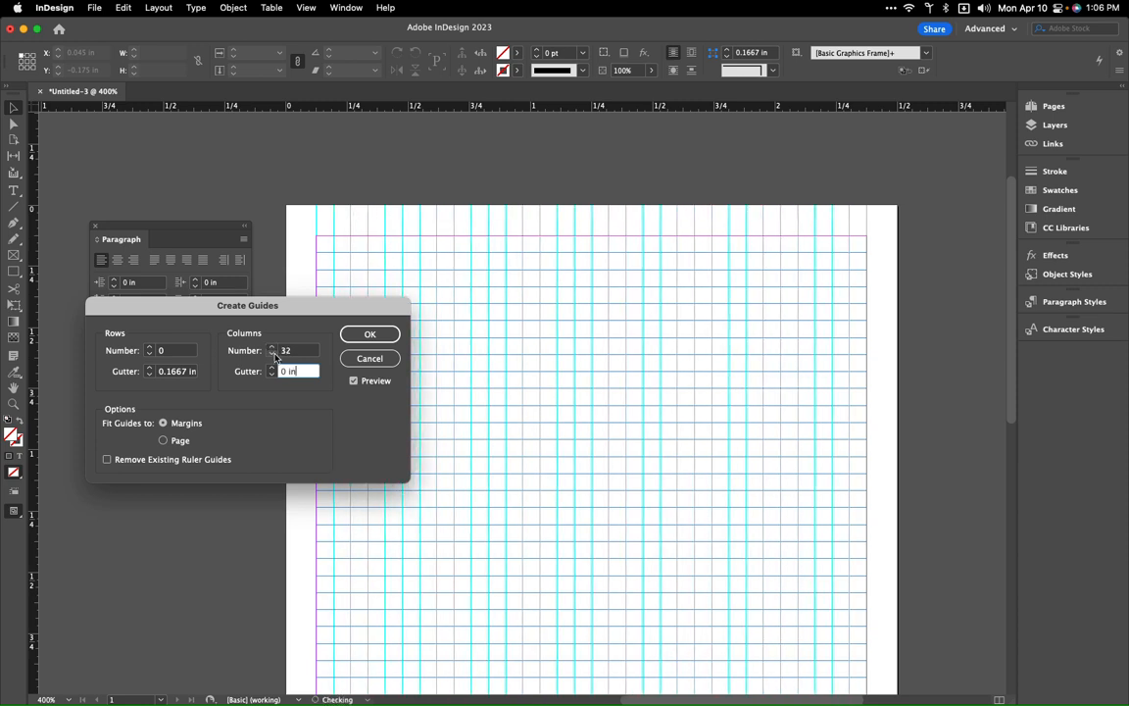
{"action": "left_click", "coordinate": [271, 348]}
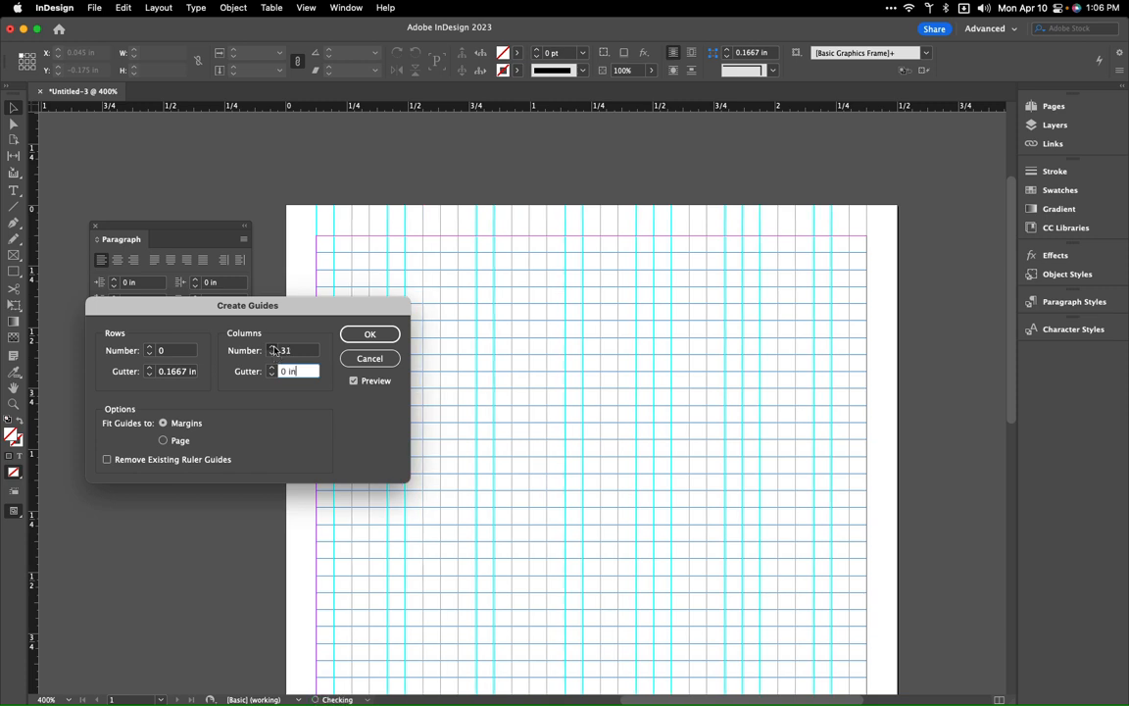
{"action": "left_click", "coordinate": [271, 348]}
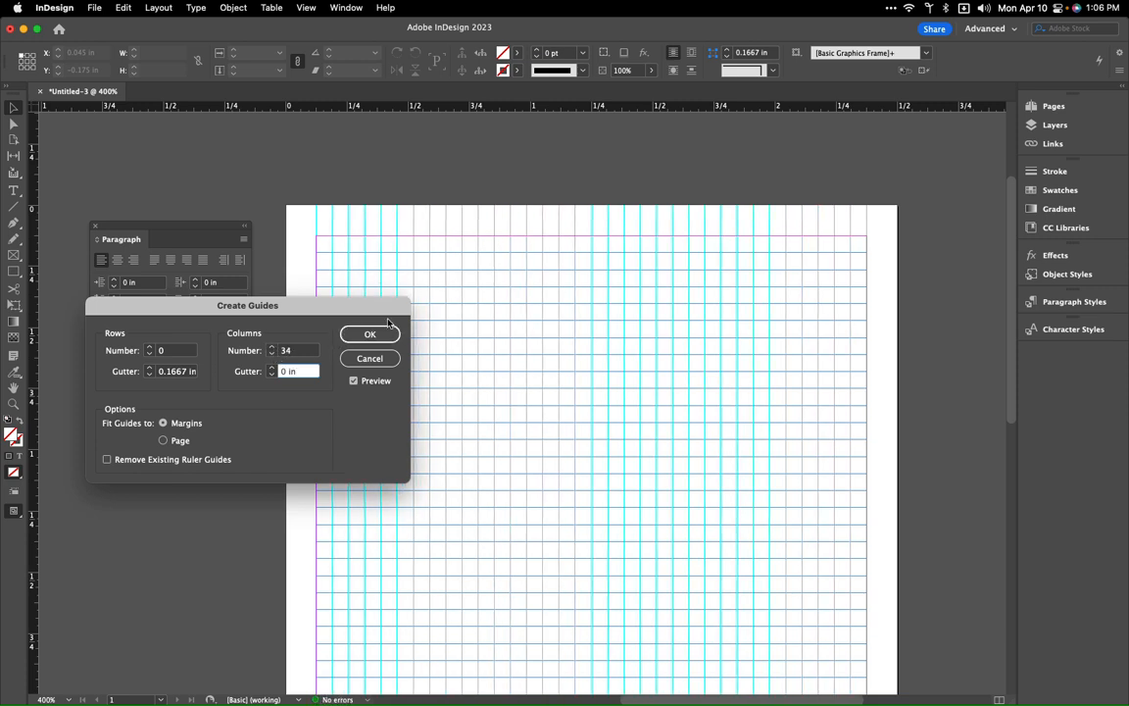
{"action": "left_click", "coordinate": [271, 353]}
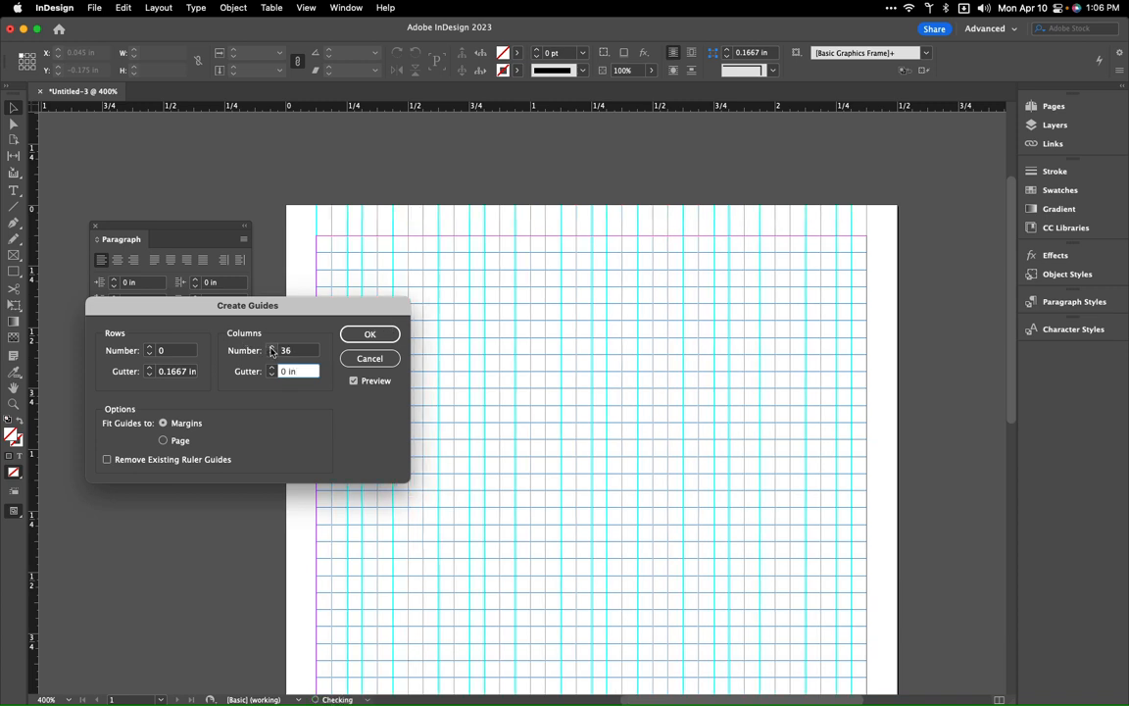
{"action": "left_click", "coordinate": [271, 355]}
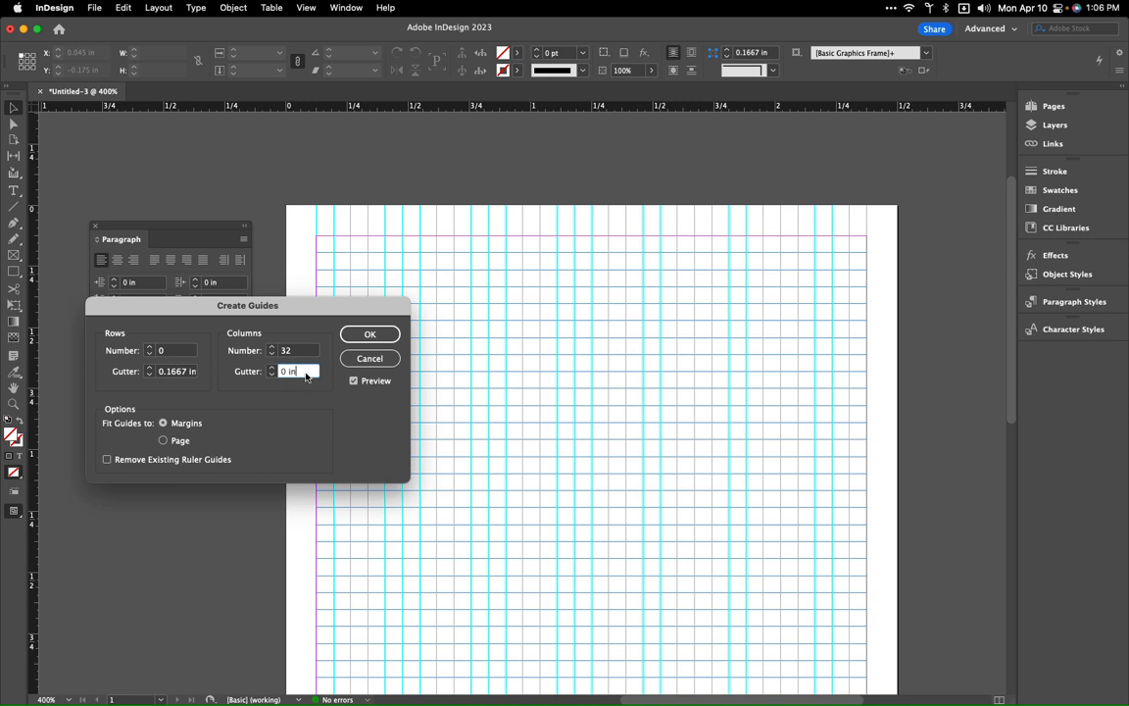
{"action": "left_click", "coordinate": [370, 332]}
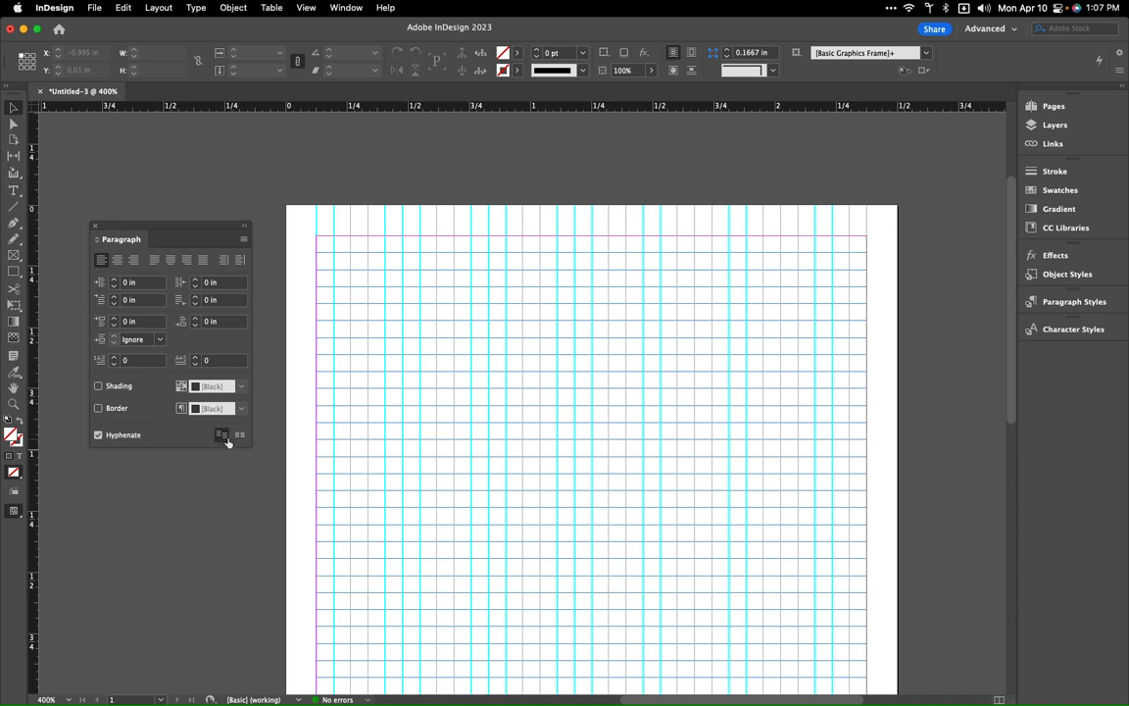
Step: Examine the Justification settings and the Align to Grid choices under Indents and Spacing in the [Basic Paragraph] style options
{"action": "left_click", "coordinate": [1075, 301]}
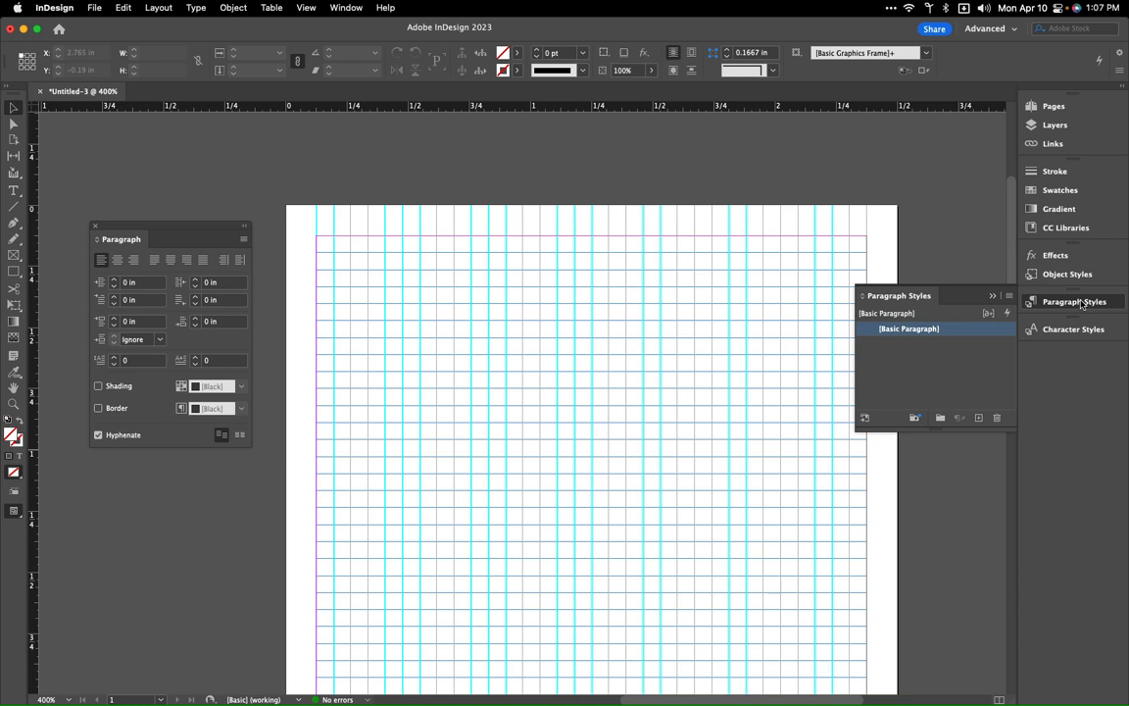
{"action": "double_click", "coordinate": [954, 334]}
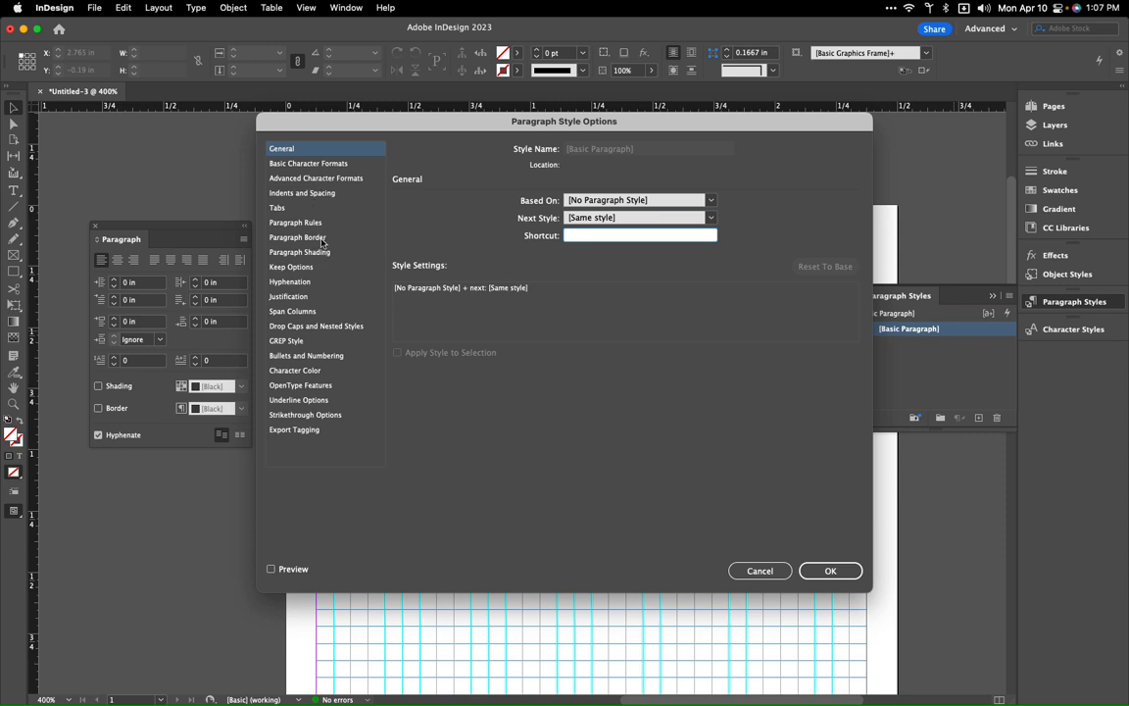
{"action": "left_click", "coordinate": [307, 296]}
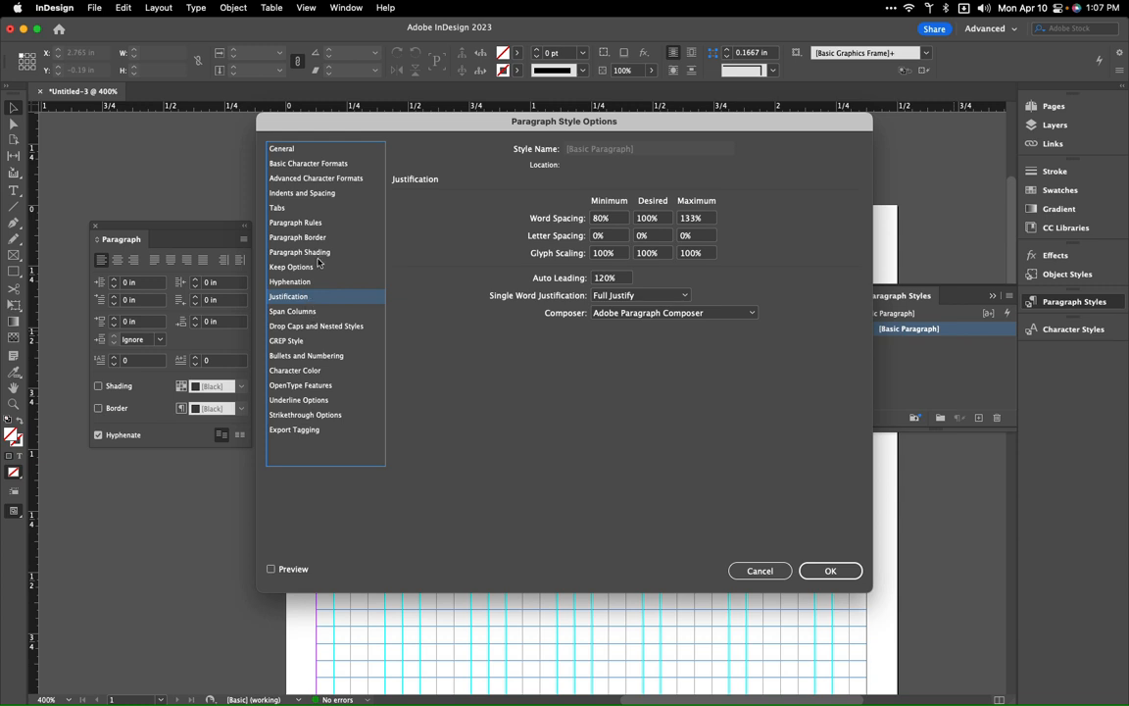
{"action": "left_click", "coordinate": [315, 195]}
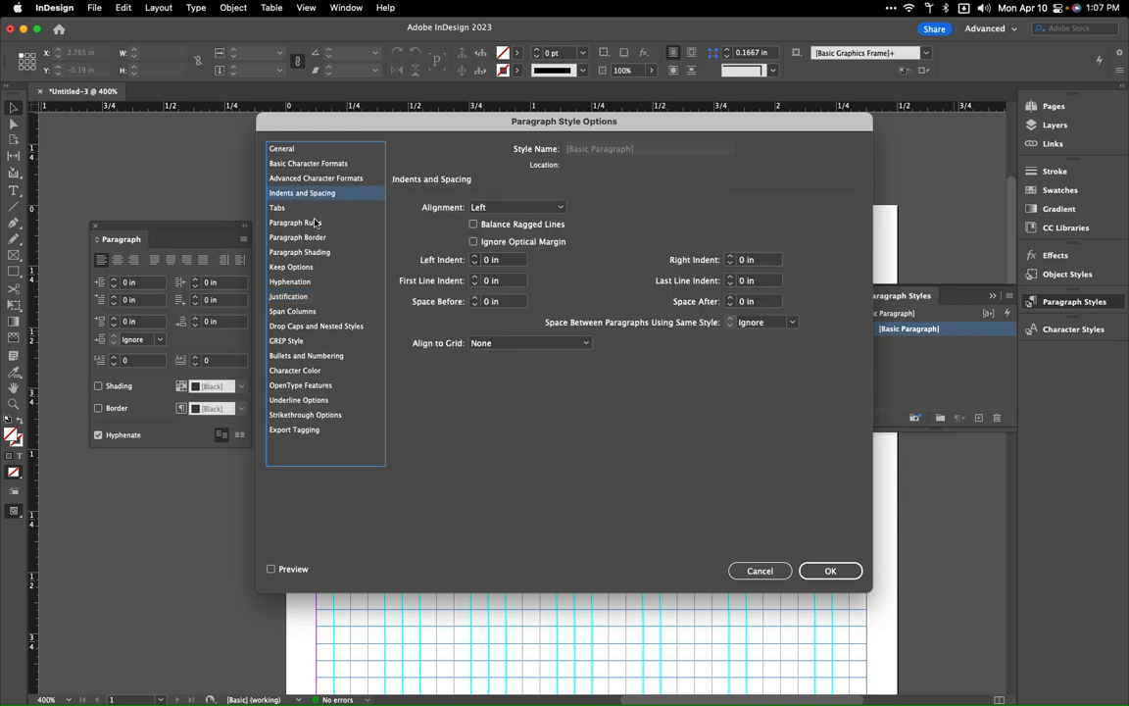
{"action": "left_click", "coordinate": [511, 346]}
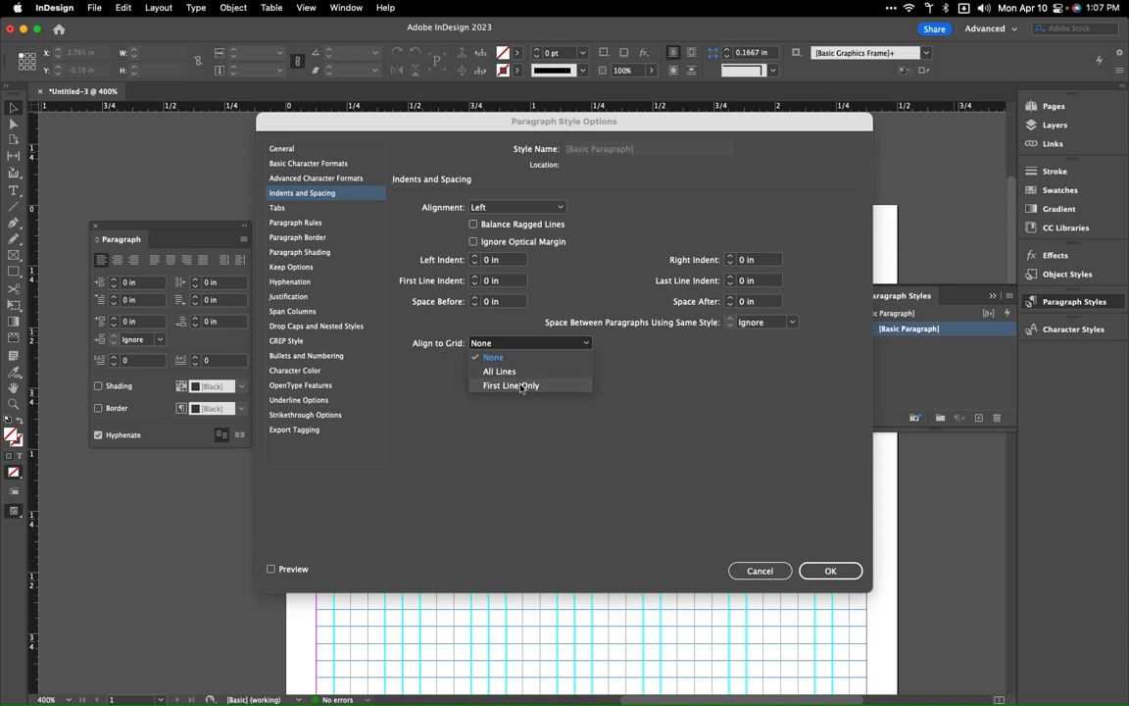
{"action": "left_click", "coordinate": [488, 330]}
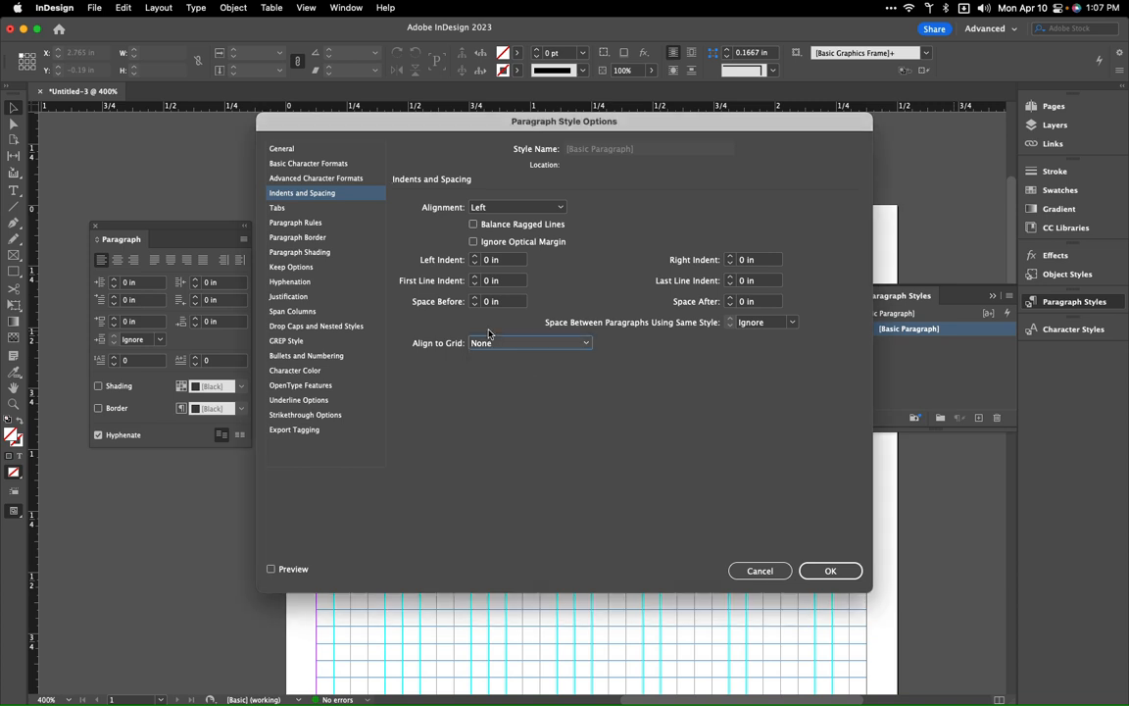